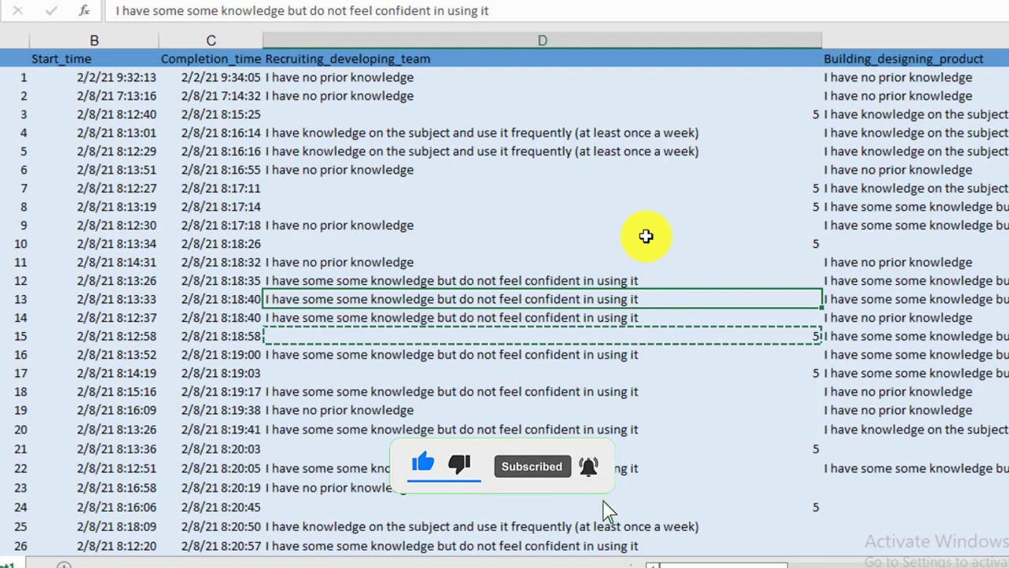
- Copy the response "I have knowledge on the subject and use it frequently (at least once a week)" and check its value in the Word Likert table
{"action": "left_click", "coordinate": [605, 528]}
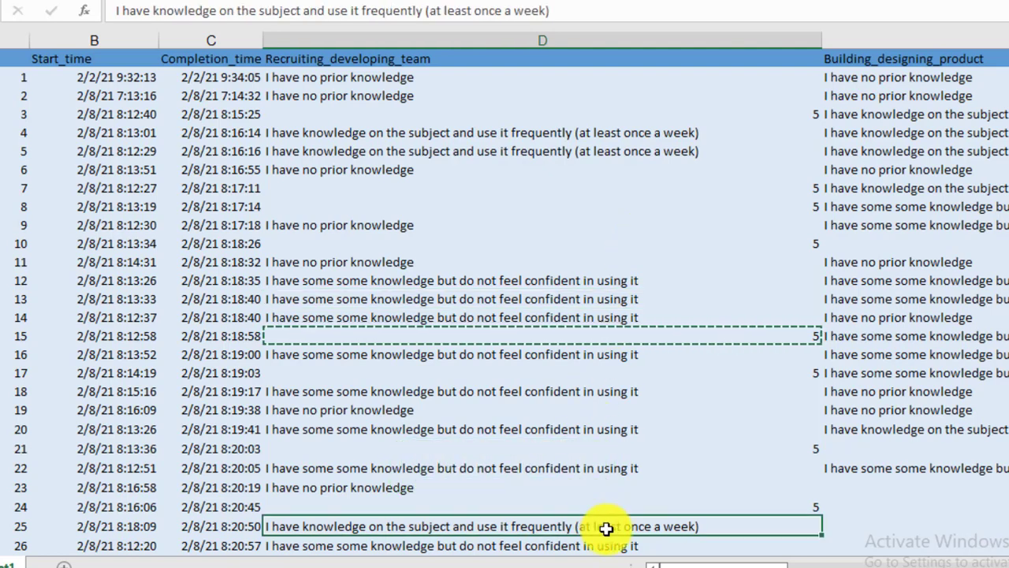
{"action": "key", "text": "ctrl+c"}
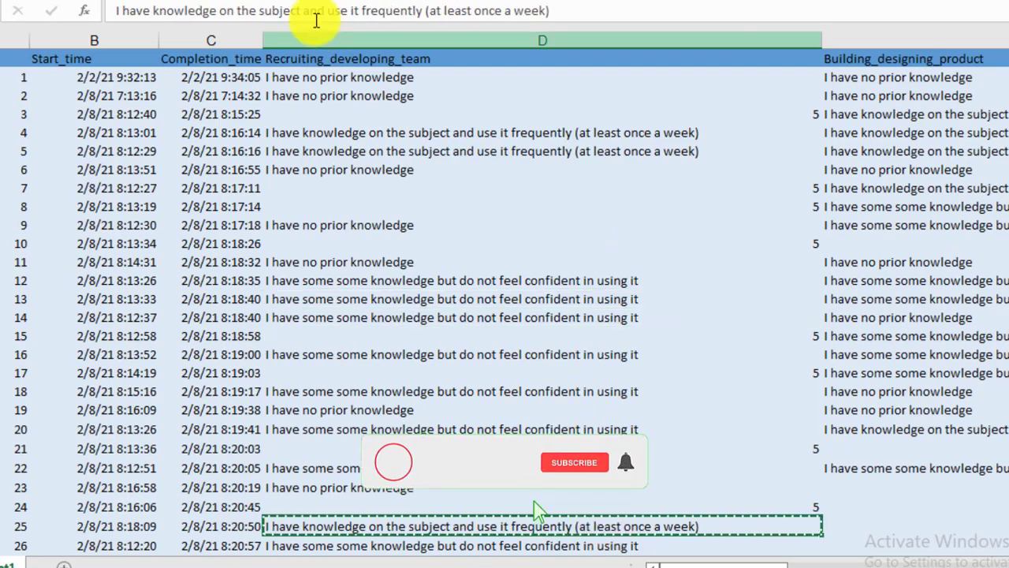
{"action": "key", "text": "alt+Tab"}
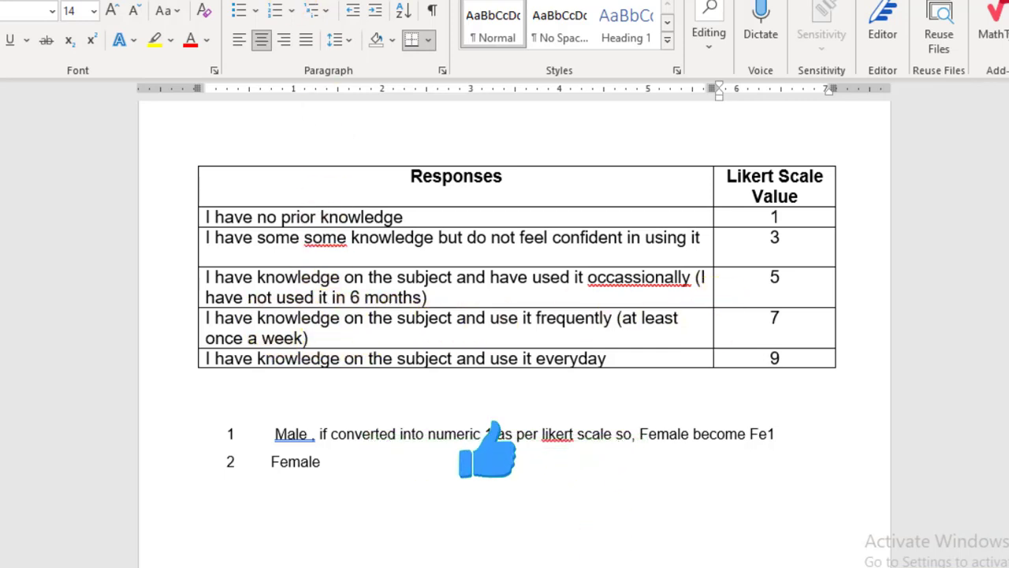
{"action": "key", "text": "alt+Tab"}
- Replace all "I have knowledge on the subject and use it frequently (at least once a week)" responses in the Excel sheet with 7
{"action": "key", "text": "ctrl+f"}
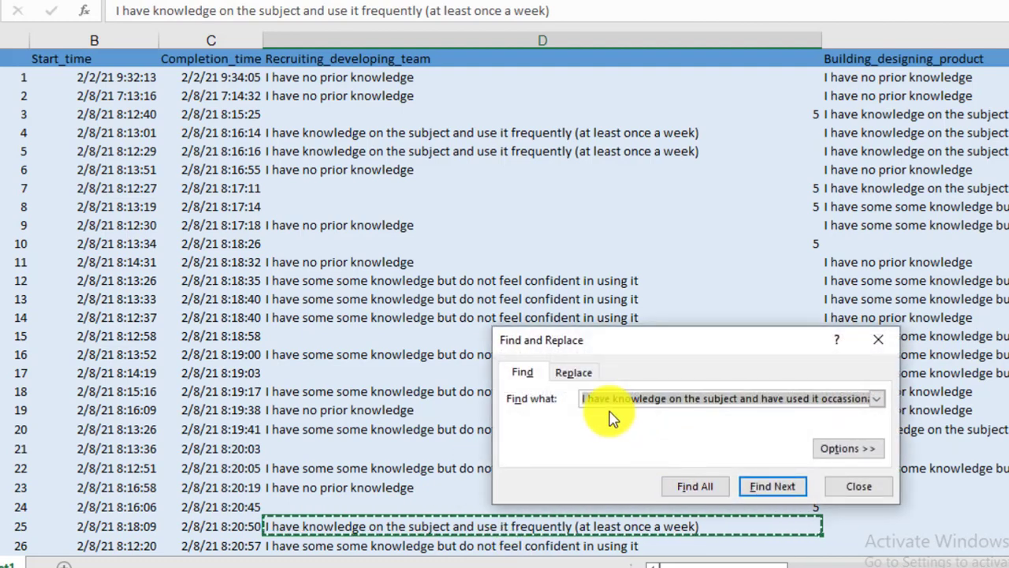
{"action": "left_click", "coordinate": [573, 372]}
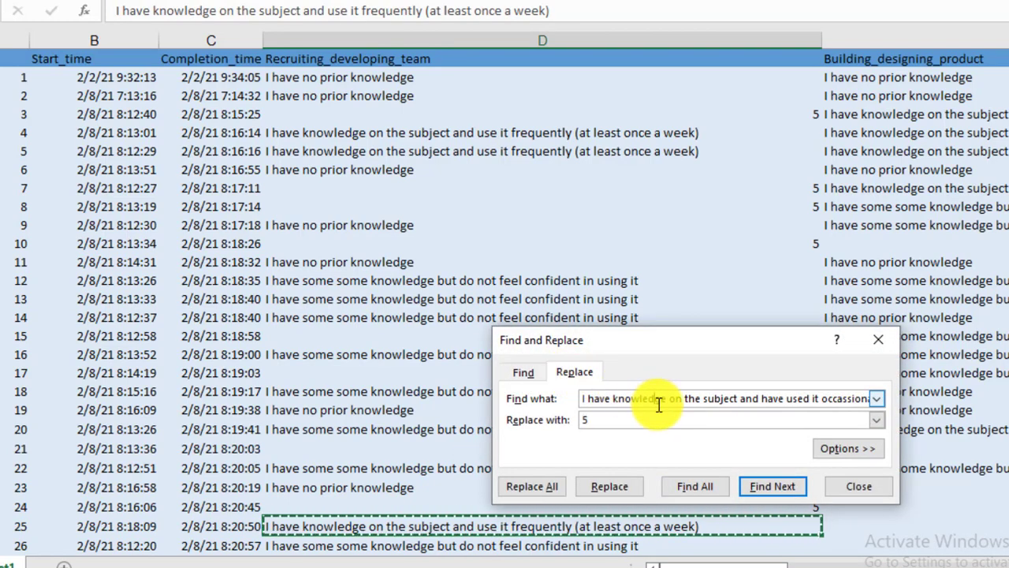
{"action": "key", "text": "ctrl+a"}
{"action": "key", "text": "BackSpace"}
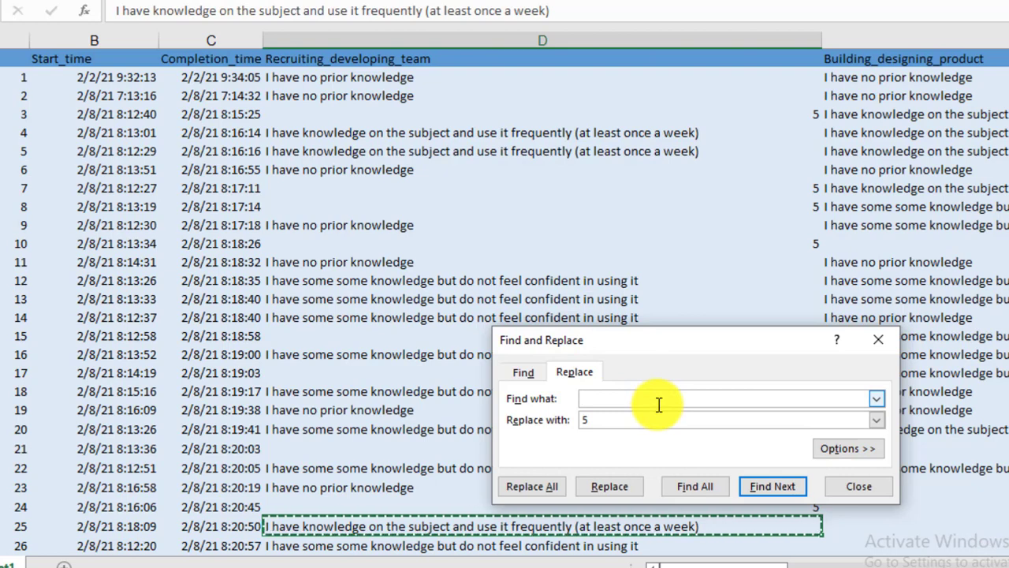
{"action": "key", "text": "ctrl+v"}
{"action": "left_click", "coordinate": [637, 420]}
{"action": "key", "text": "BackSpace"}
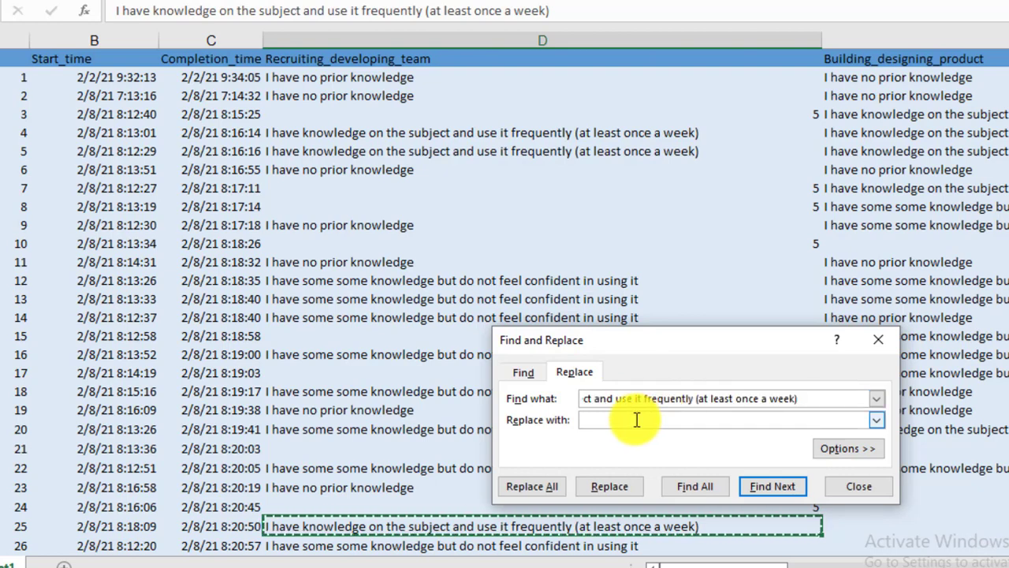
{"action": "type", "text": "7"}
{"action": "left_click", "coordinate": [541, 488]}
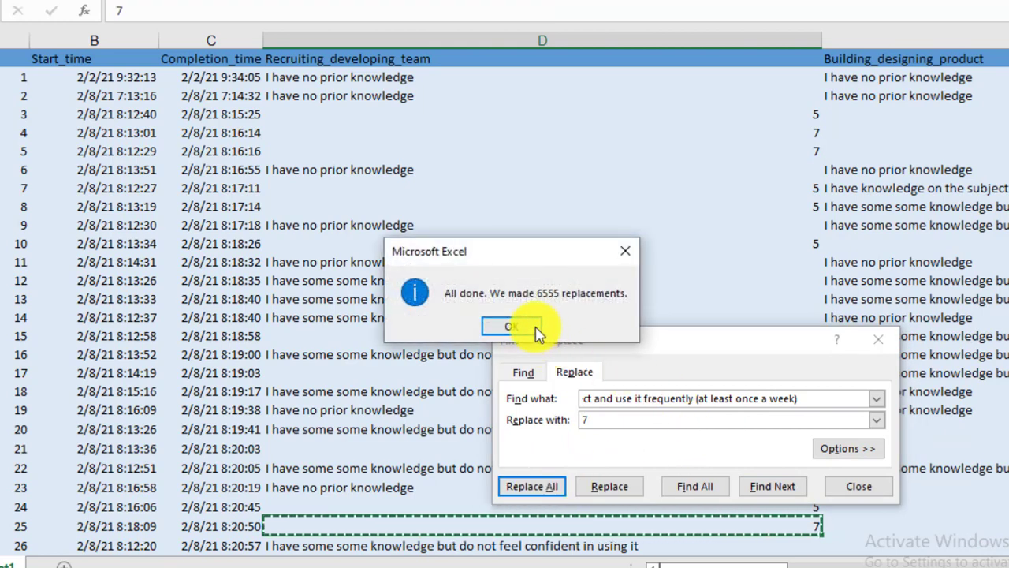
{"action": "left_click", "coordinate": [536, 329]}
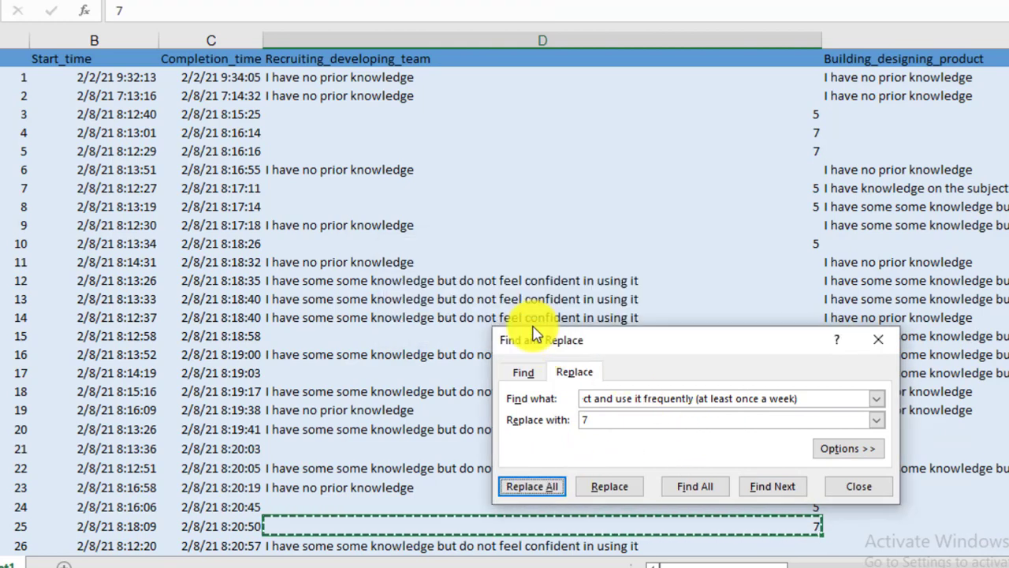
{"action": "left_click", "coordinate": [883, 344]}
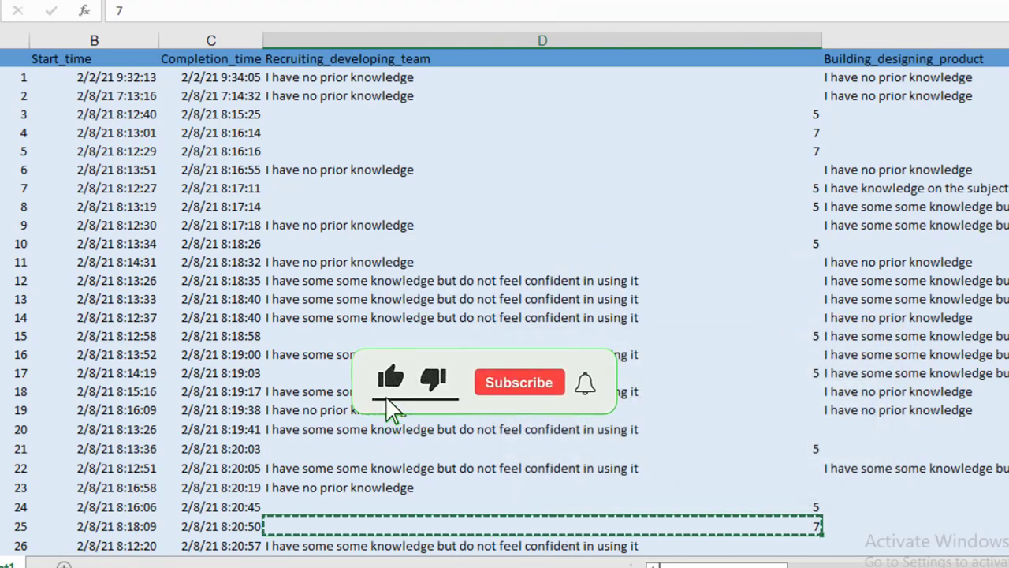
- Look through the Recruiting_developing_team column for responses that are still text
{"action": "left_click", "coordinate": [565, 316]}
{"action": "key", "text": "Down"}
{"action": "key", "text": "Down"}
{"action": "key", "text": "Down"}
{"action": "key", "text": "Down"}
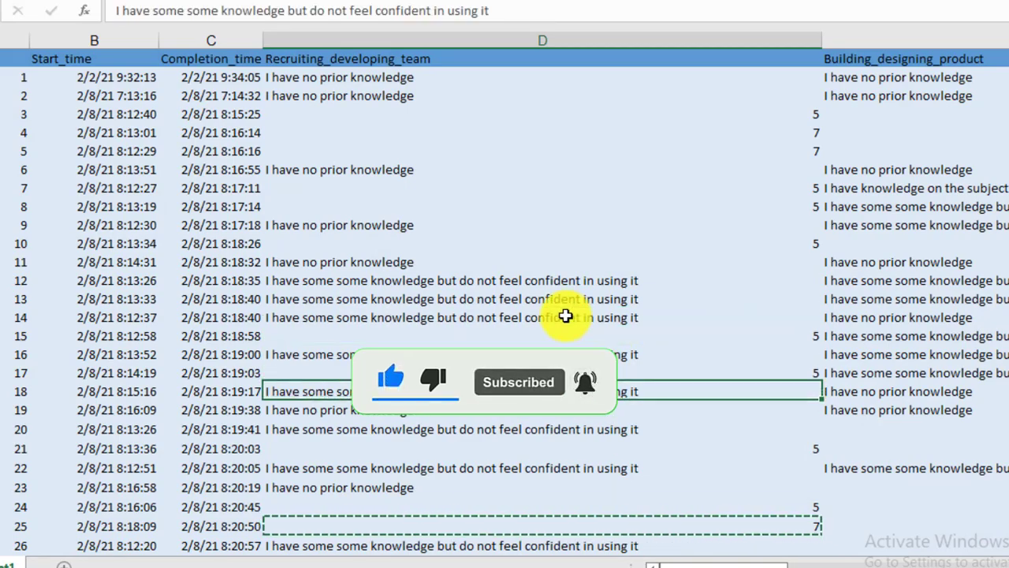
{"action": "key", "text": "Down"}
{"action": "key", "text": "Down"}
{"action": "key", "text": "Down"}
{"action": "key", "text": "Down"}
{"action": "key", "text": "Down"}
{"action": "key", "text": "Down"}
{"action": "key", "text": "Down"}
{"action": "key", "text": "Down"}
{"action": "key", "text": "Down"}
{"action": "key", "text": "Down"}
{"action": "key", "text": "Down"}
{"action": "key", "text": "Down"}
{"action": "key", "text": "Down"}
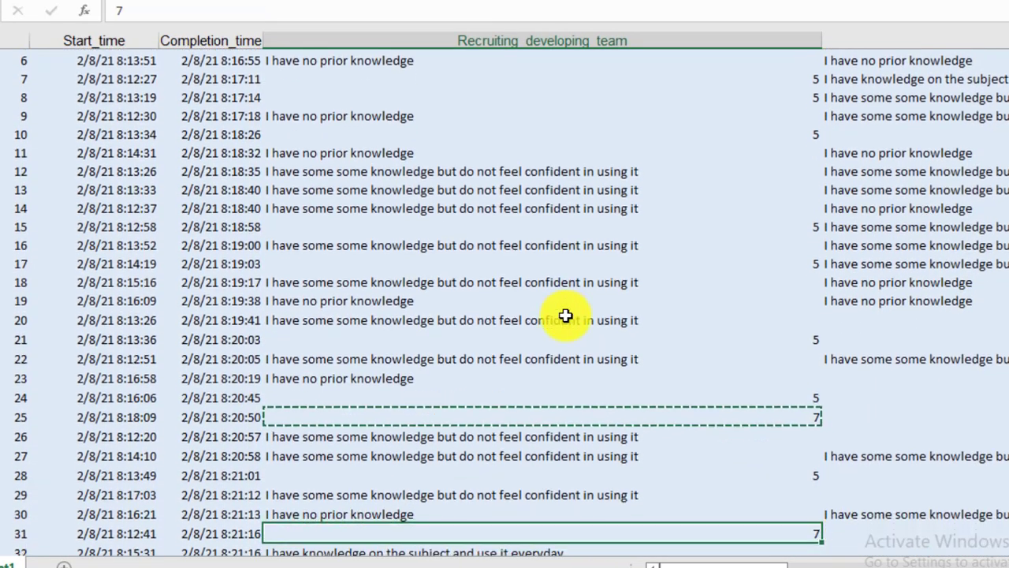
{"action": "key", "text": "Down"}
{"action": "key", "text": "Down"}
{"action": "key", "text": "Down"}
{"action": "key", "text": "Down"}
{"action": "key", "text": "Down"}
{"action": "key", "text": "Down"}
{"action": "key", "text": "Down"}
{"action": "key", "text": "Down"}
{"action": "key", "text": "Down"}
{"action": "key", "text": "Down"}
{"action": "key", "text": "Down"}
{"action": "key", "text": "Down"}
{"action": "key", "text": "Down"}
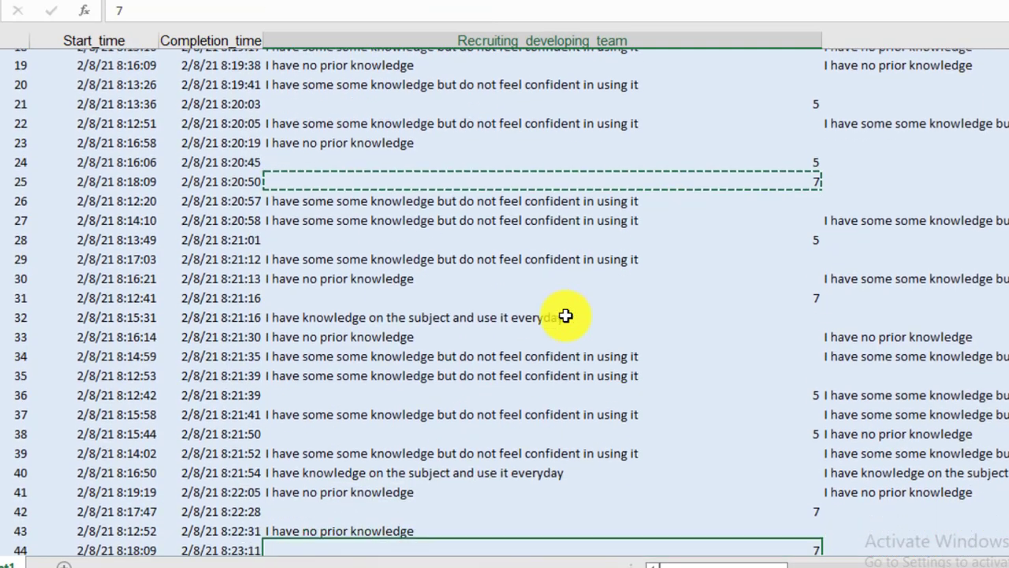
{"action": "key", "text": "Down"}
{"action": "key", "text": "Down"}
{"action": "key", "text": "Down"}
{"action": "key", "text": "Down"}
{"action": "key", "text": "Down"}
{"action": "key", "text": "Down"}
{"action": "key", "text": "Down"}
{"action": "key", "text": "Down"}
{"action": "key", "text": "Down"}
{"action": "key", "text": "Down"}
{"action": "key", "text": "Down"}
{"action": "key", "text": "Down"}
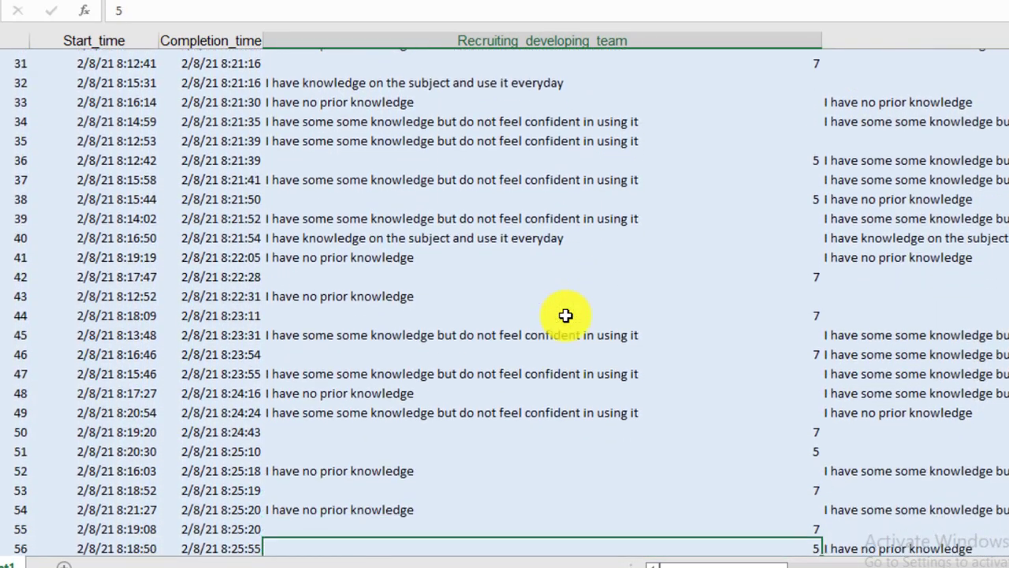
{"action": "key", "text": "Down"}
{"action": "key", "text": "Down"}
{"action": "key", "text": "Down"}
{"action": "key", "text": "Down"}
{"action": "key", "text": "Up"}
{"action": "key", "text": "Up"}
{"action": "key", "text": "Up"}
{"action": "key", "text": "Up"}
{"action": "key", "text": "Up"}
{"action": "key", "text": "Up"}
{"action": "key", "text": "Up"}
{"action": "key", "text": "Up"}
{"action": "key", "text": "Up"}
{"action": "key", "text": "Up"}
{"action": "key", "text": "Up"}
{"action": "key", "text": "Up"}
{"action": "key", "text": "Up"}
{"action": "key", "text": "Up"}
{"action": "key", "text": "Up"}
{"action": "key", "text": "Up"}
{"action": "key", "text": "Up"}
{"action": "key", "text": "Up"}
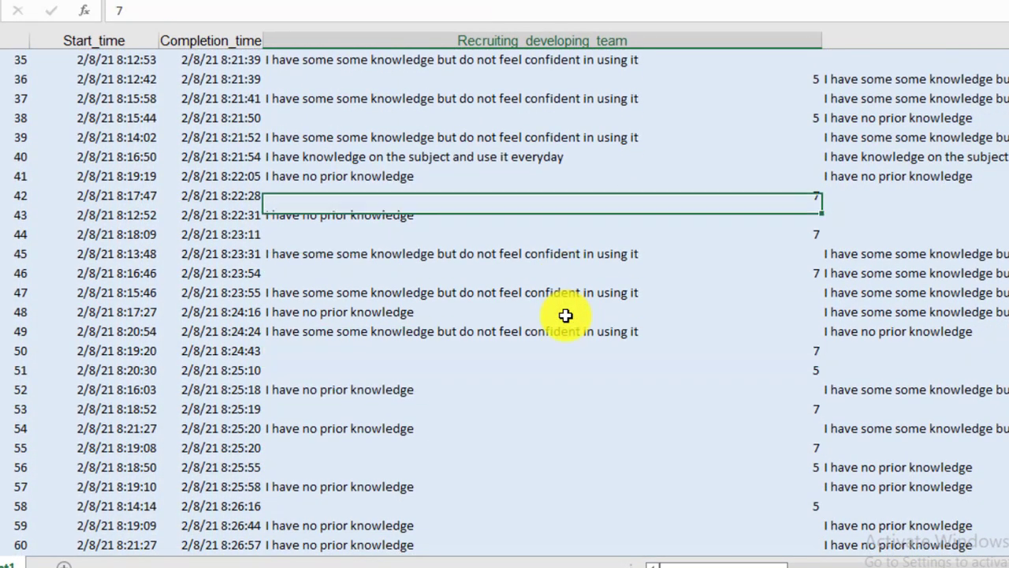
{"action": "key", "text": "Up"}
{"action": "key", "text": "Up"}
{"action": "key", "text": "Up"}
{"action": "key", "text": "Up"}
{"action": "key", "text": "Up"}
{"action": "key", "text": "Up"}
{"action": "key", "text": "Up"}
{"action": "key", "text": "Down"}
{"action": "key", "text": "Down"}
{"action": "key", "text": "Down"}
{"action": "key", "text": "Down"}
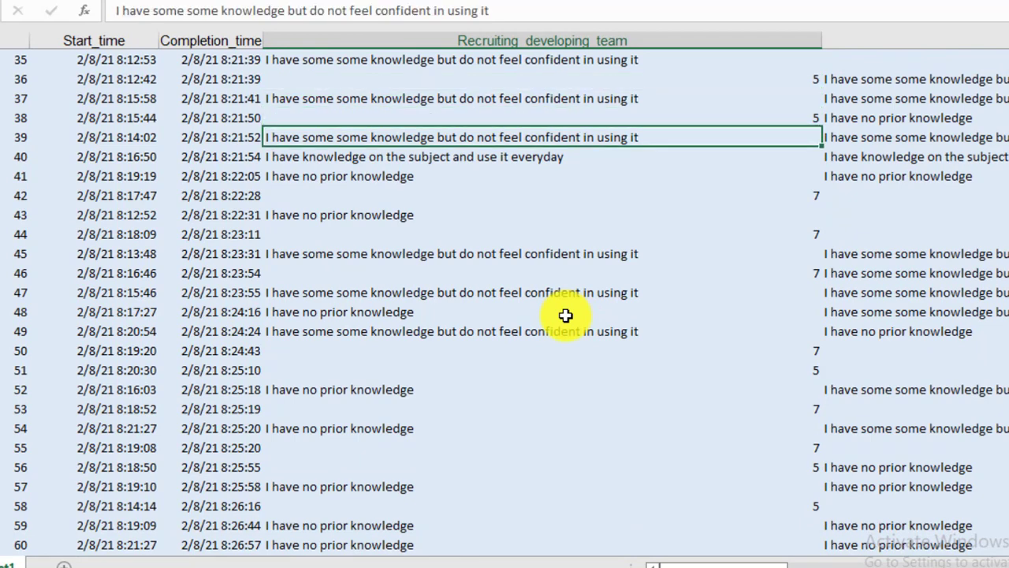
- Copy the response "I have some some knowledge but do not feel confident in using it" and check its value in the Word Likert table
{"action": "key", "text": "ctrl+c"}
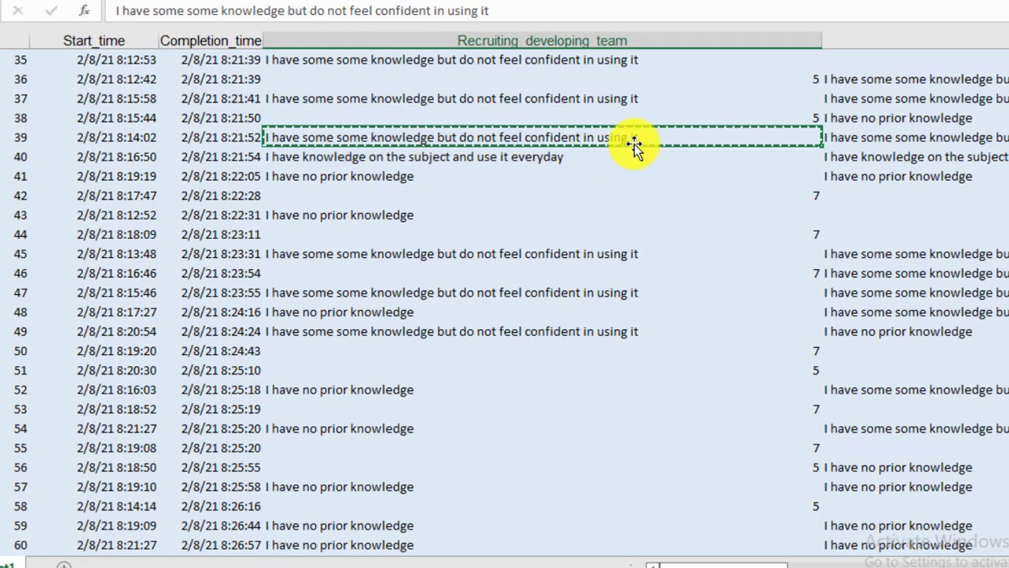
{"action": "key", "text": "alt+Tab"}
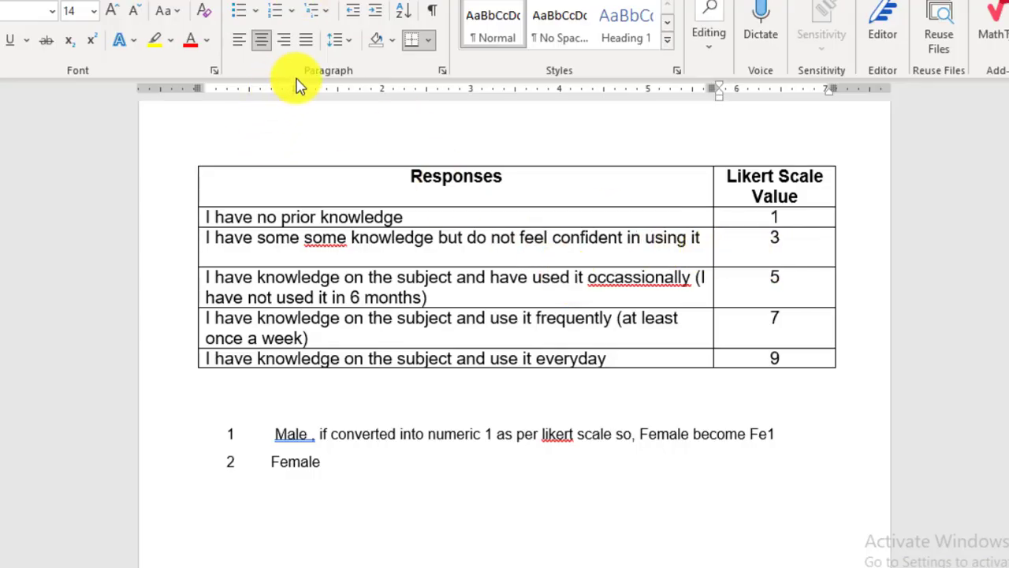
{"action": "key", "text": "alt+Tab"}
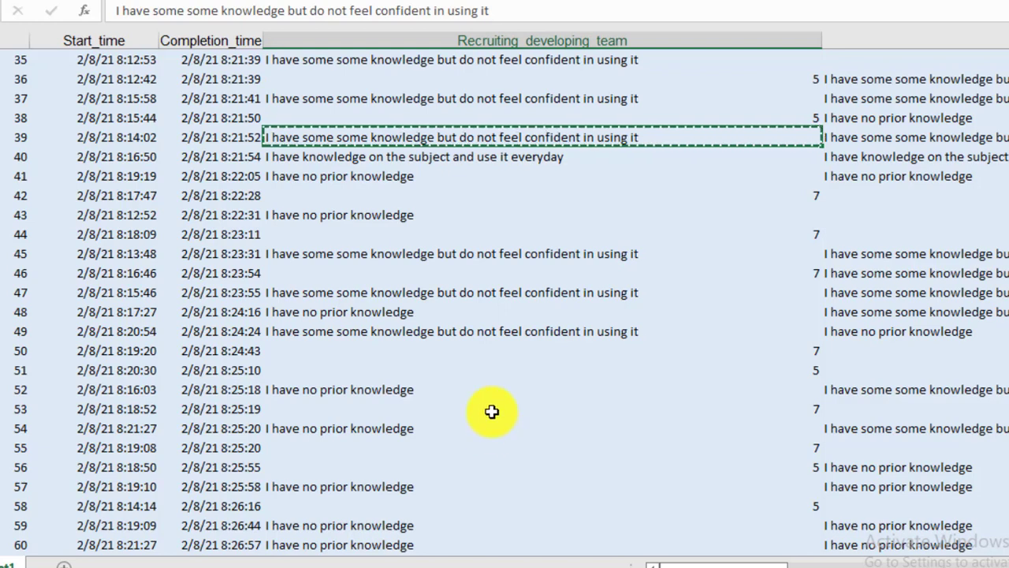
- Replace all "I have some some knowledge but do not feel confident in using it" responses in the Excel sheet with 3
{"action": "key", "text": "ctrl+f"}
{"action": "left_click", "coordinate": [574, 393]}
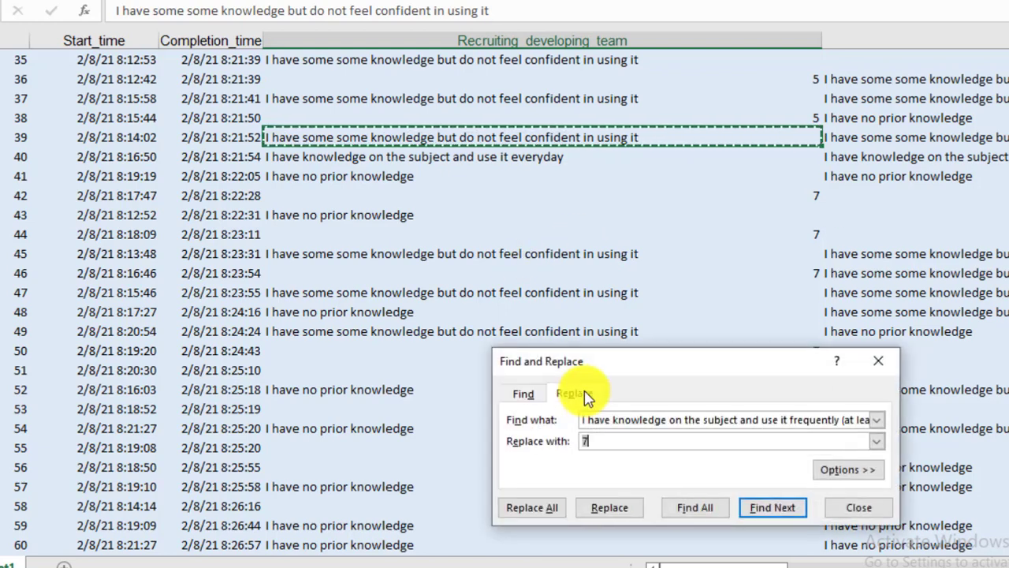
{"action": "left_click", "coordinate": [618, 422]}
{"action": "key", "text": "ctrl+a"}
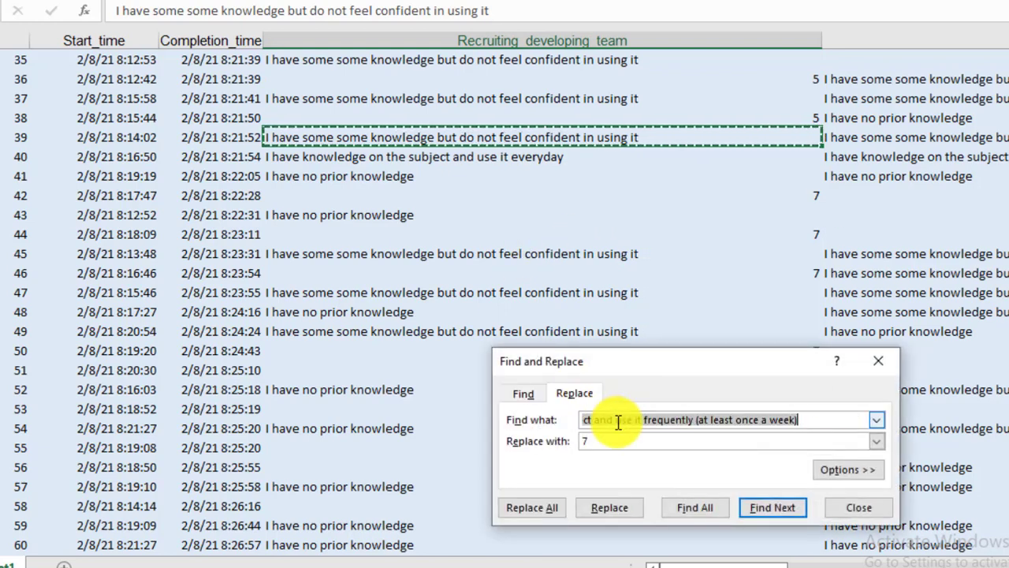
{"action": "key", "text": "BackSpace"}
{"action": "key", "text": "ctrl+v"}
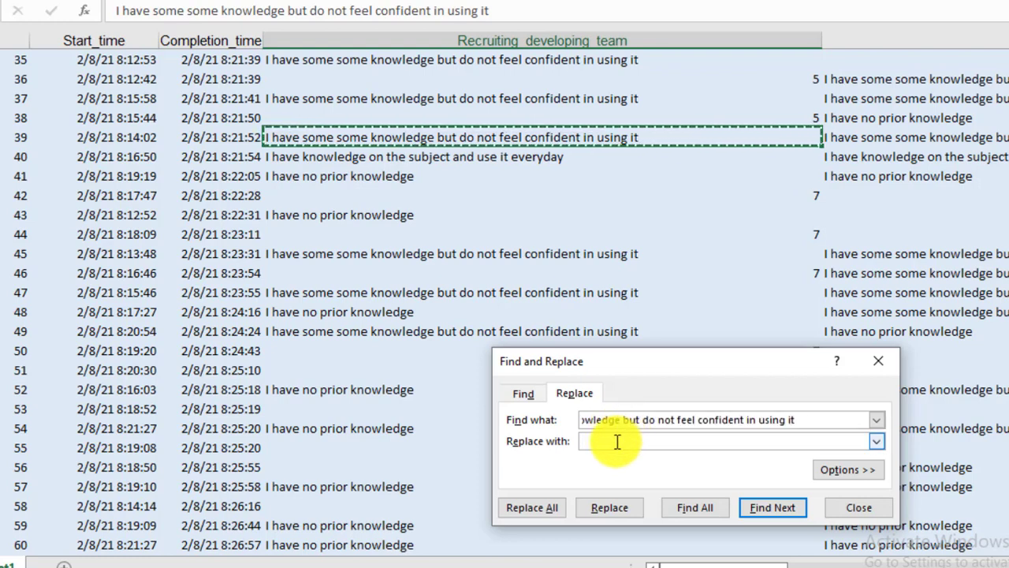
{"action": "left_click", "coordinate": [618, 442]}
{"action": "type", "text": "3"}
{"action": "left_click", "coordinate": [544, 511]}
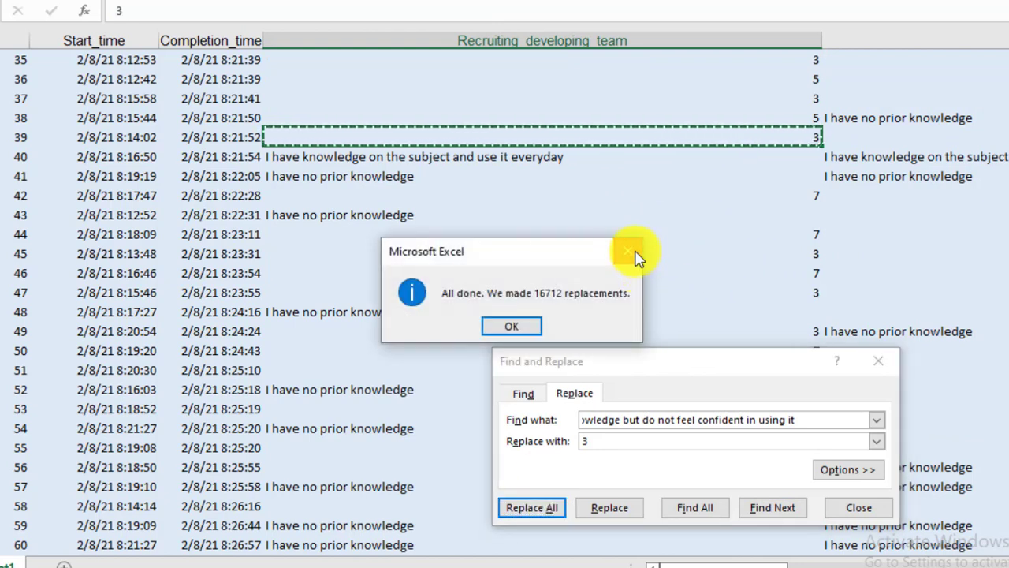
{"action": "left_click", "coordinate": [635, 253]}
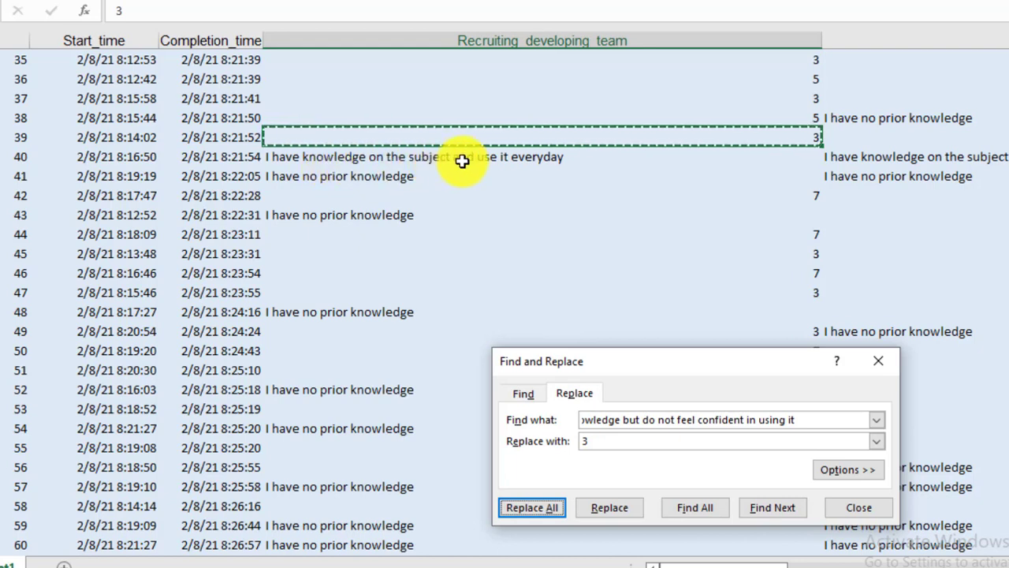
- Copy the response "I have knowledge on the subject and use it everyday" into the search text and clear the replacement value
{"action": "left_click", "coordinate": [496, 158]}
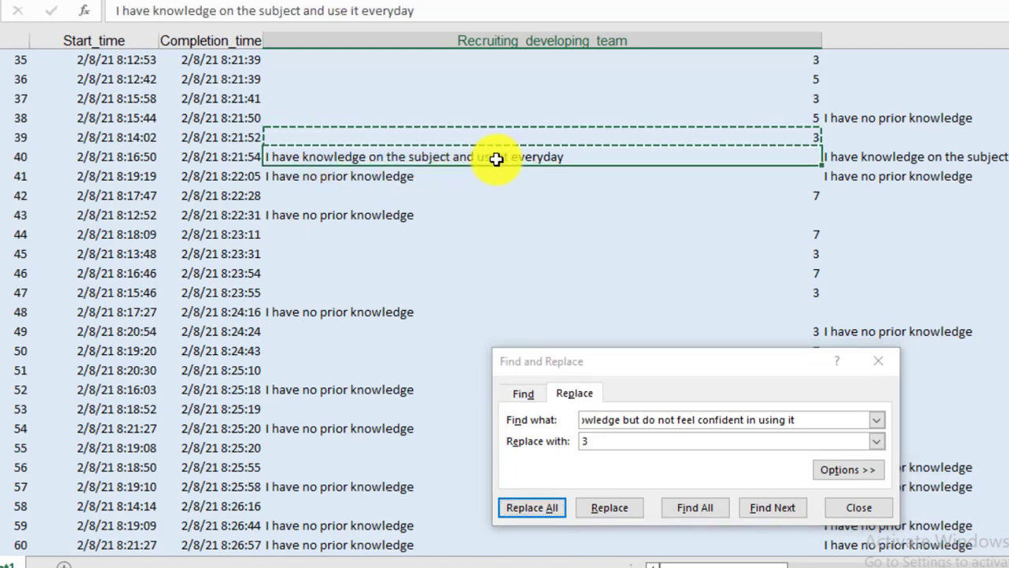
{"action": "left_click", "coordinate": [661, 421]}
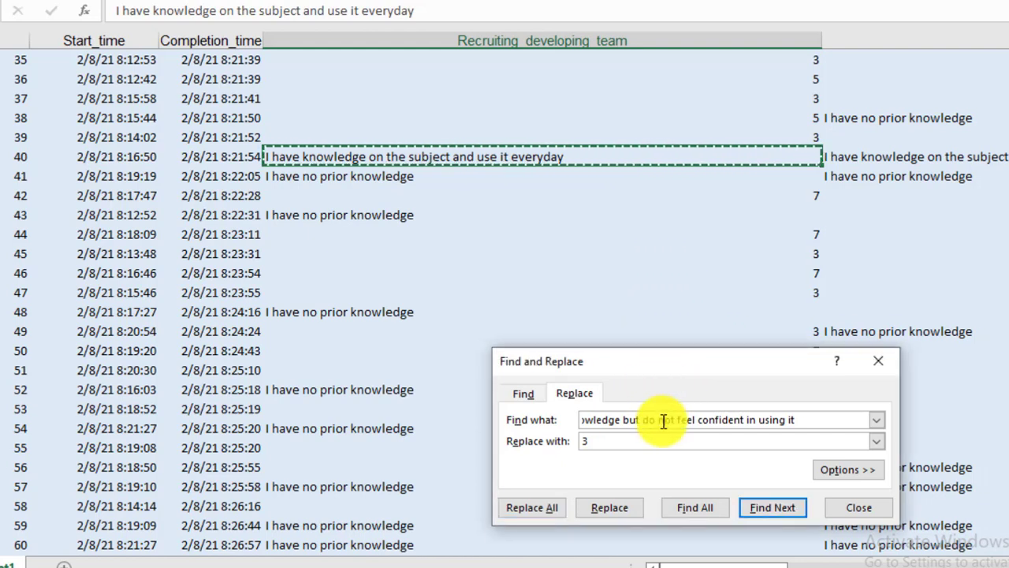
{"action": "key", "text": "BackSpace"}
{"action": "key", "text": "ctrl+v"}
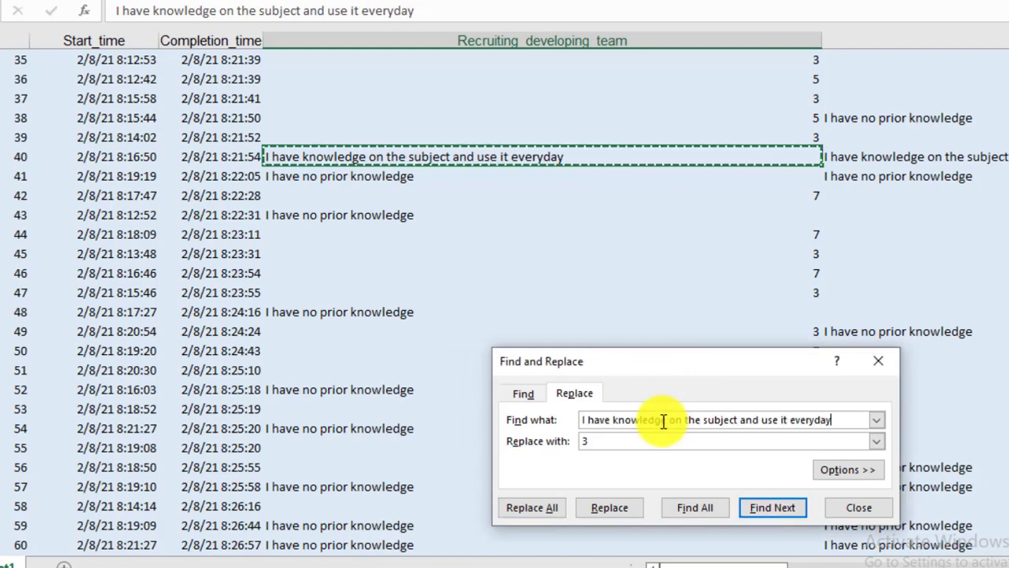
{"action": "left_click", "coordinate": [613, 443]}
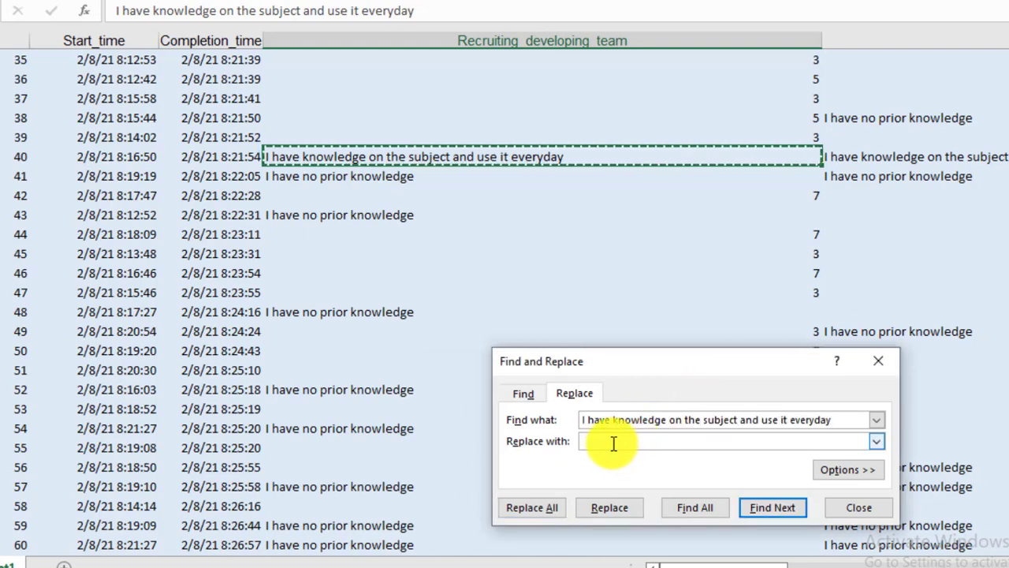
- Check the everyday-use response's value in the Word Likert table and replace all its occurrences in the Excel sheet with 9
{"action": "key", "text": "alt+Tab"}
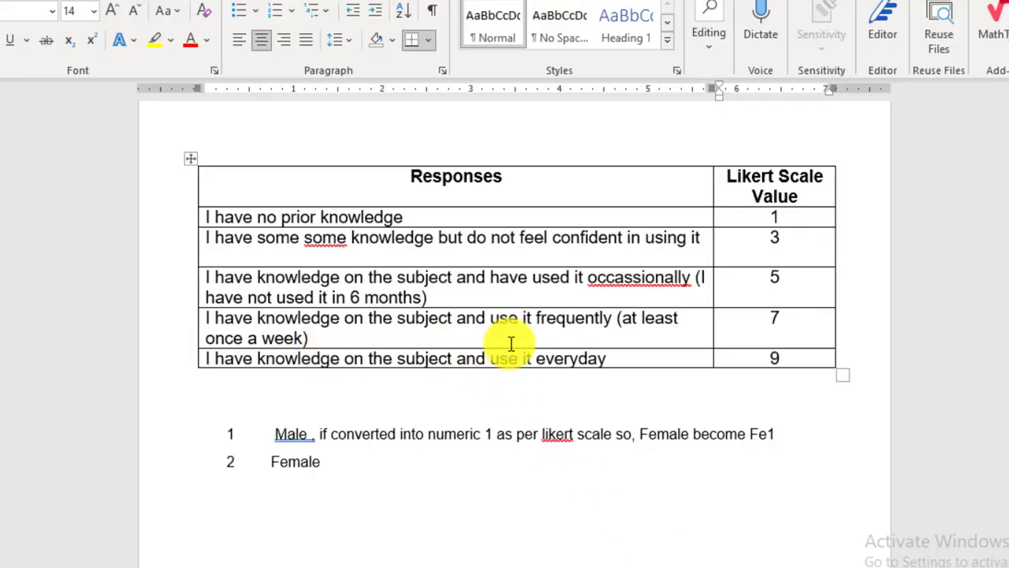
{"action": "left_click", "coordinate": [534, 354]}
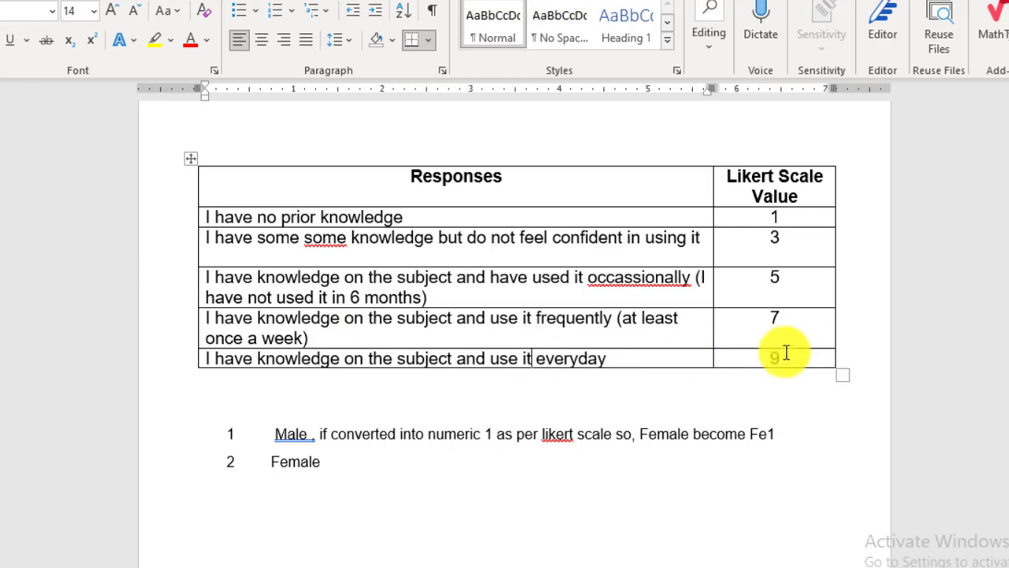
{"action": "left_click", "coordinate": [801, 356]}
{"action": "key", "text": "ctrl+h"}
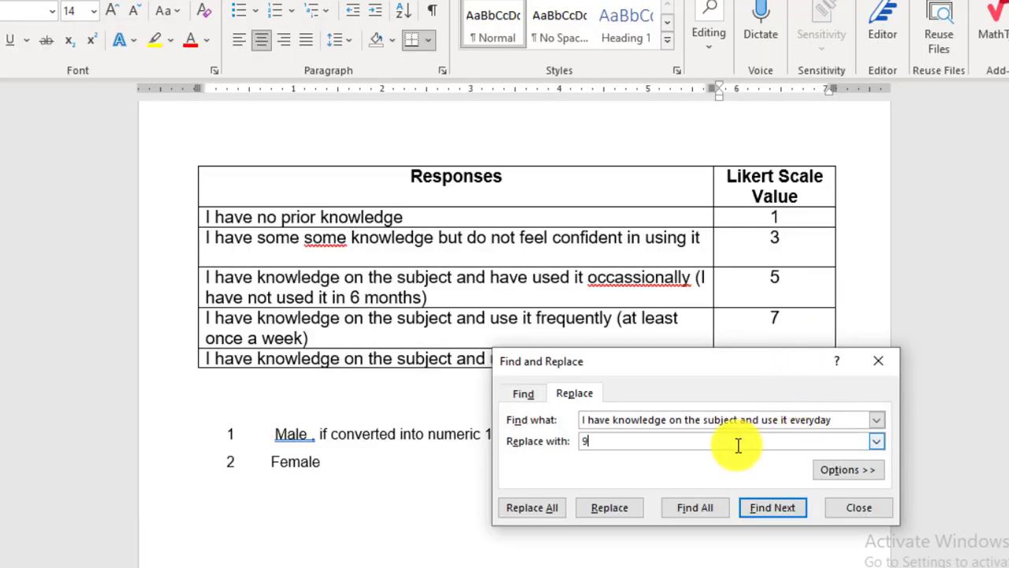
{"action": "left_click", "coordinate": [544, 510]}
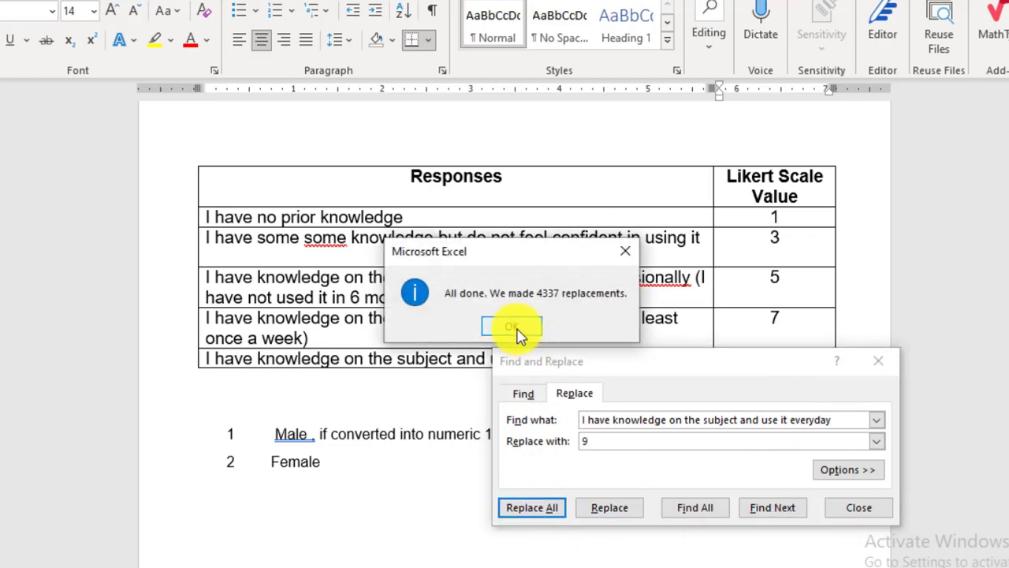
{"action": "left_click", "coordinate": [517, 331]}
{"action": "left_click", "coordinate": [593, 234]}
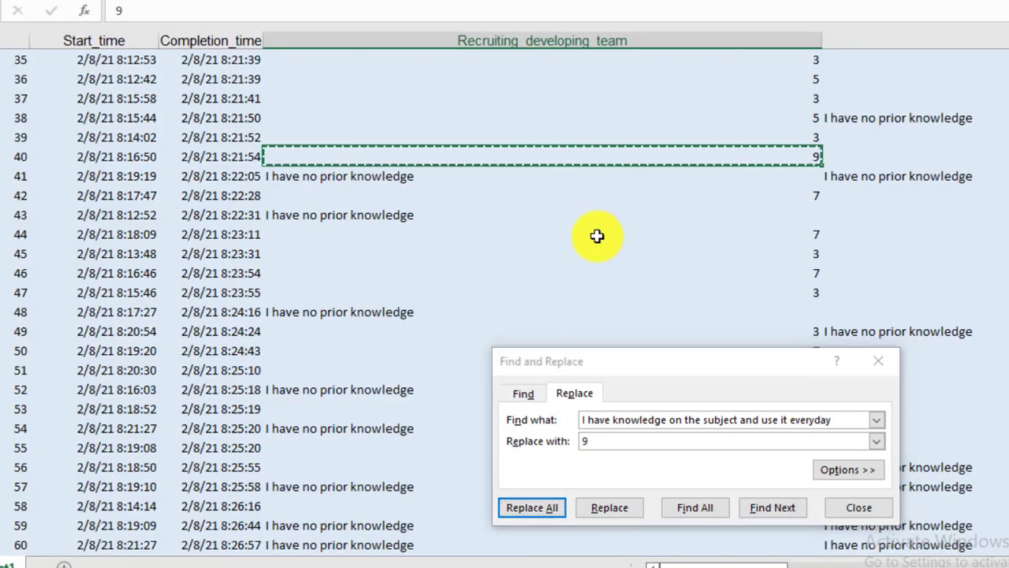
- Copy the response "I have no prior knowledge" from the sheet into the search text, replacing the previous response
{"action": "left_click", "coordinate": [390, 179]}
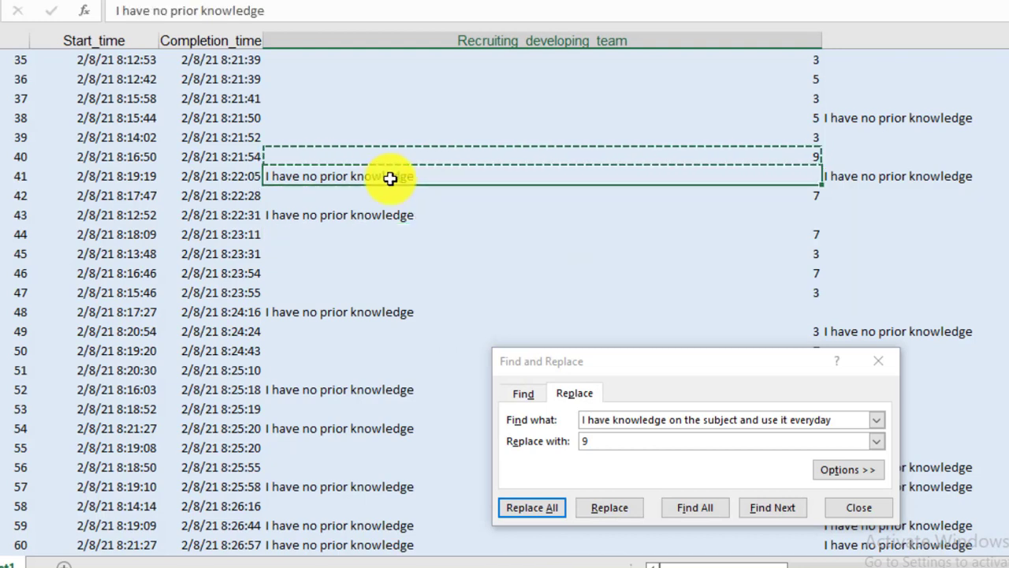
{"action": "left_click", "coordinate": [658, 420]}
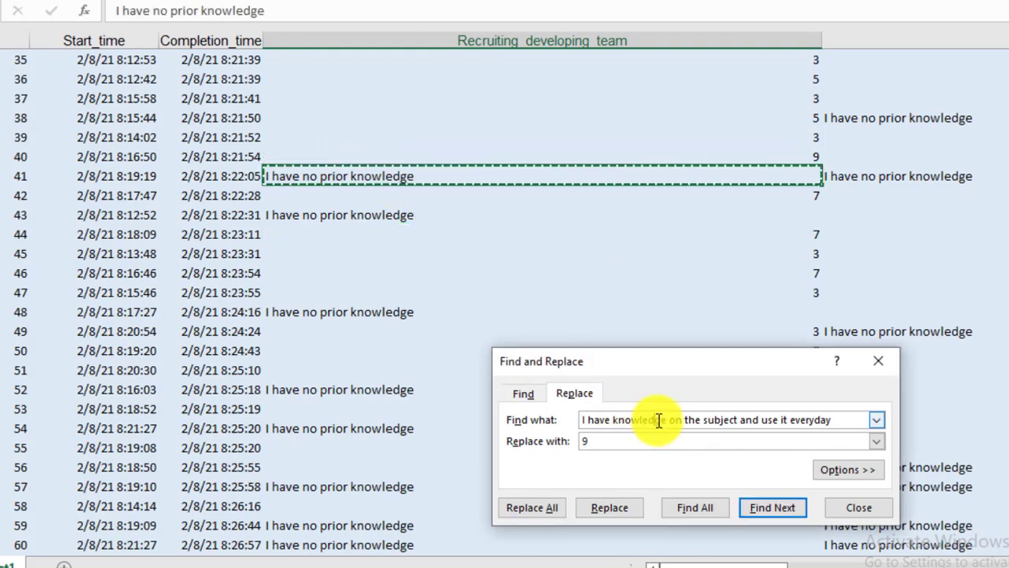
{"action": "key", "text": "ctrl+a"}
{"action": "key", "text": "BackSpace"}
{"action": "type", "text": "I have no prior knowledge"}
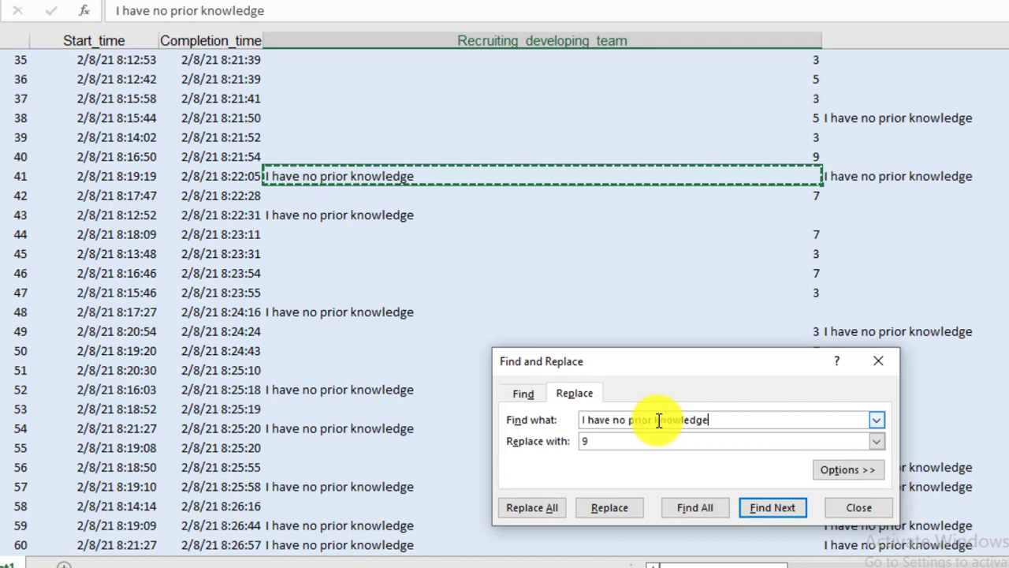
- Replace all "I have no prior knowledge" responses in the Excel sheet with 1
{"action": "left_click", "coordinate": [618, 447]}
{"action": "type", "text": "1"}
{"action": "left_click", "coordinate": [540, 511]}
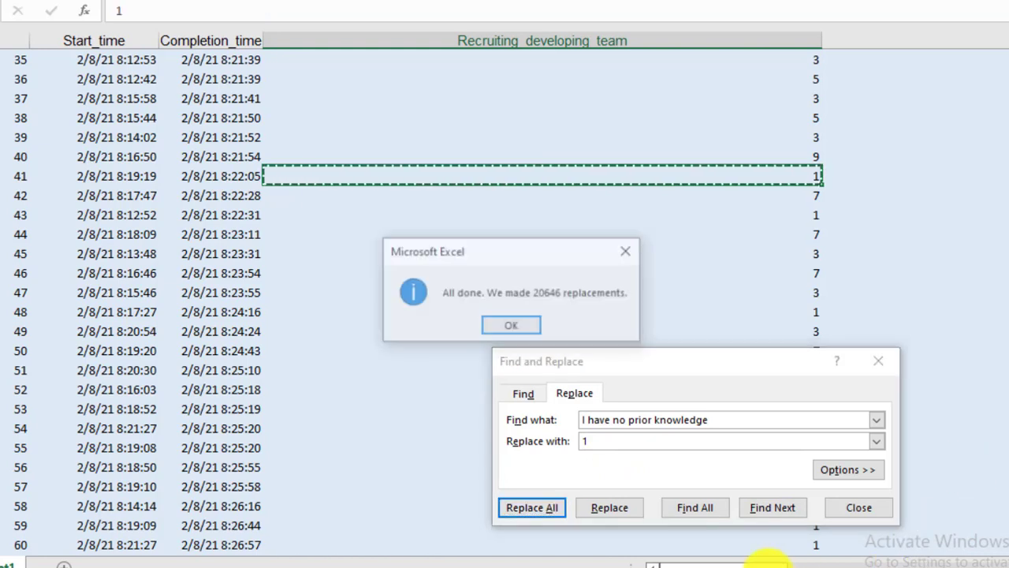
{"action": "left_click", "coordinate": [517, 328]}
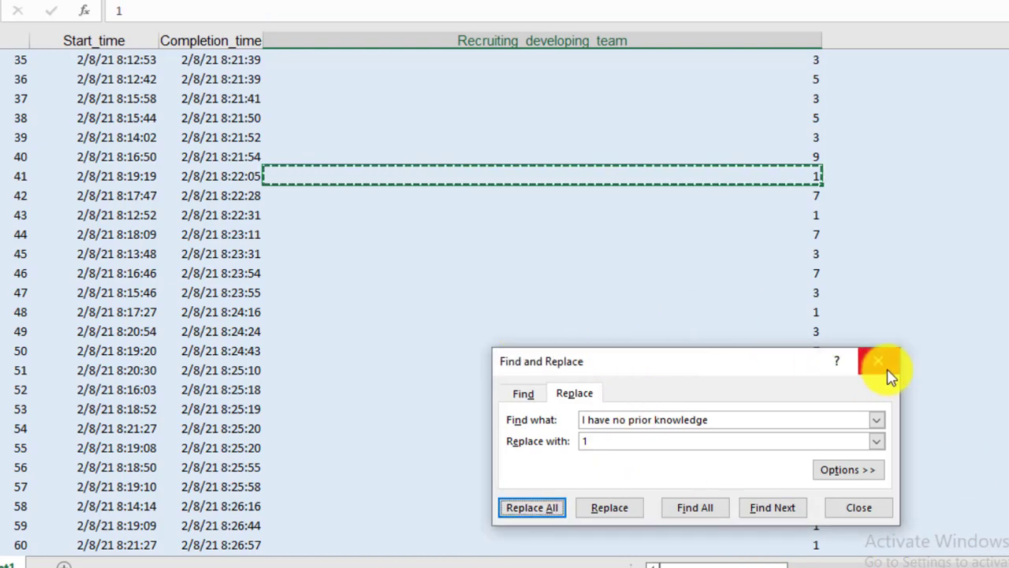
{"action": "mouse_move", "coordinate": [735, 563]}
{"action": "left_mouse_down"}
{"action": "mouse_move", "coordinate": [956, 562]}
{"action": "mouse_move", "coordinate": [732, 563]}
{"action": "left_mouse_up"}
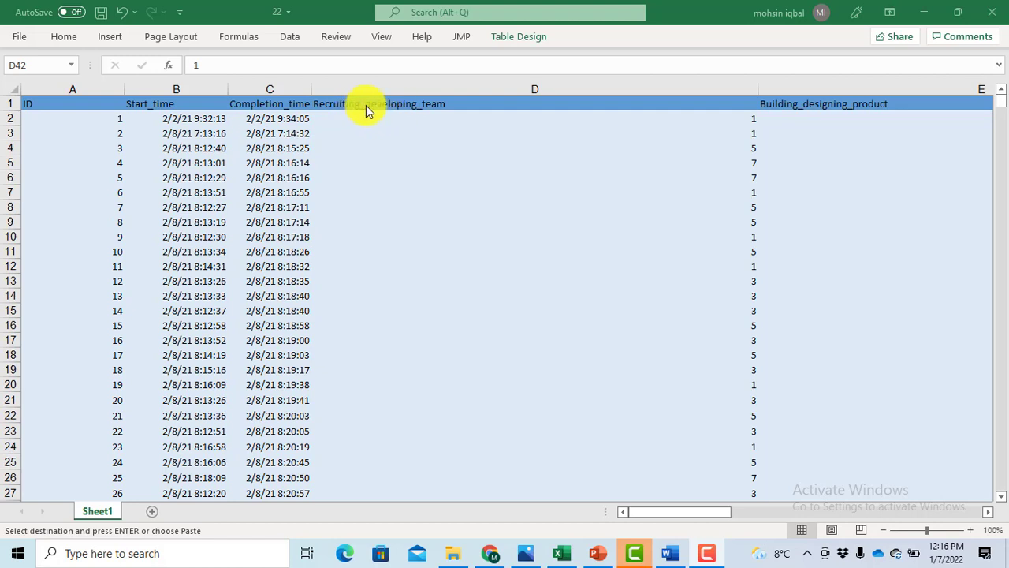
- Copy the Recruiting_developing_team header into the Word document below the gender notes as plain text and label it V1
{"action": "left_click", "coordinate": [412, 105]}
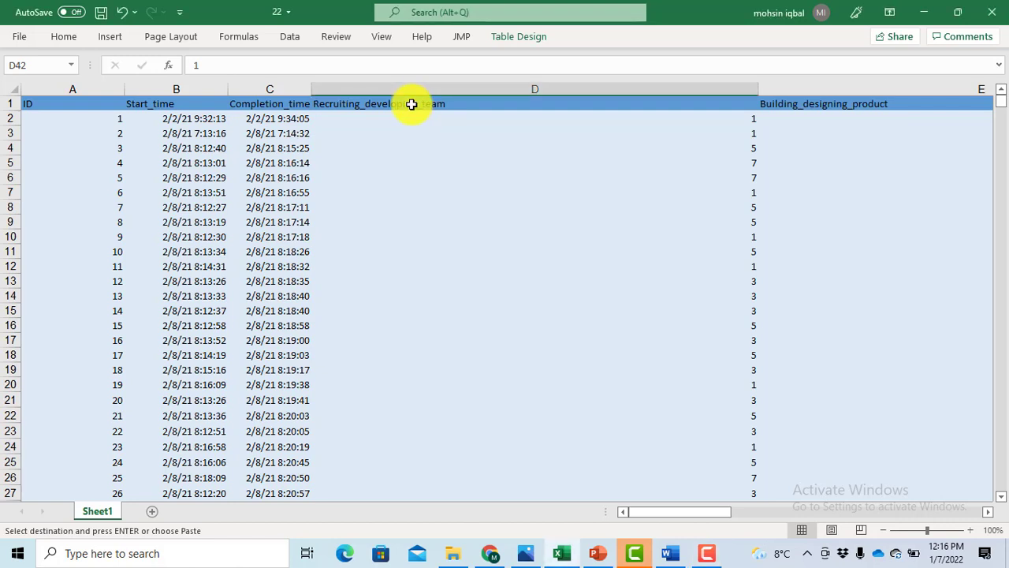
{"action": "left_click", "coordinate": [403, 106]}
{"action": "key", "text": "ctrl+c"}
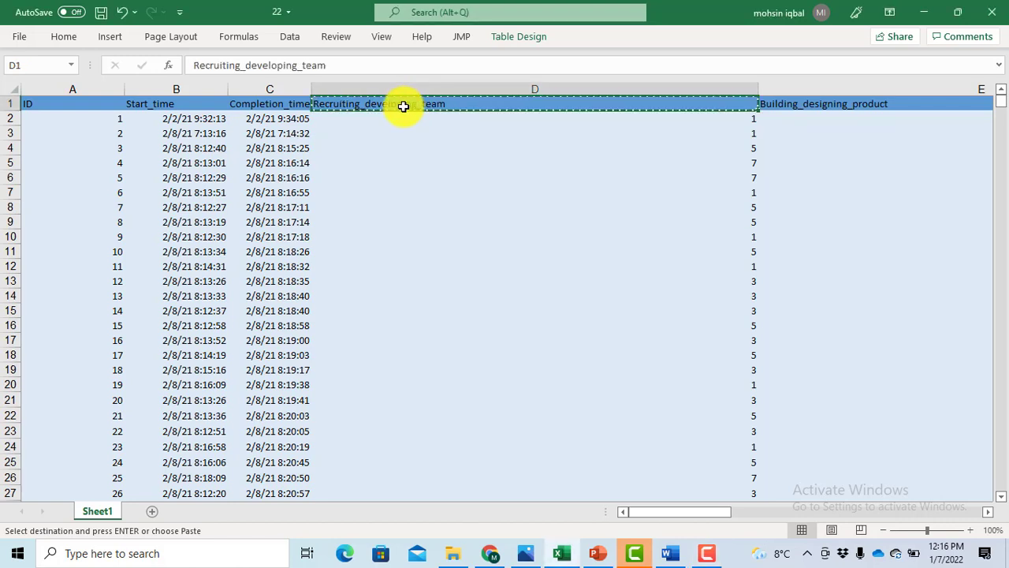
{"action": "left_click", "coordinate": [669, 553]}
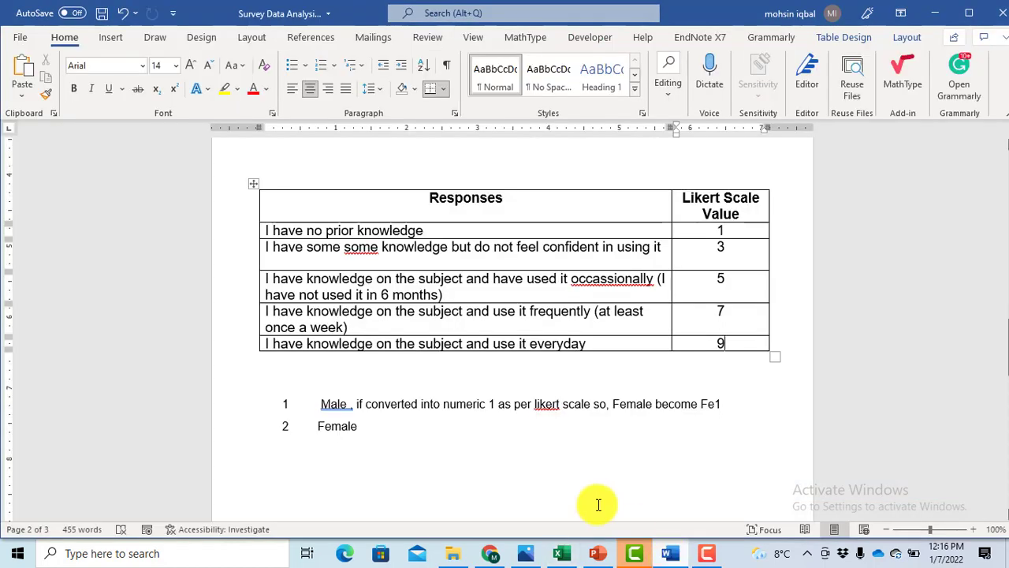
{"action": "left_click", "coordinate": [351, 472]}
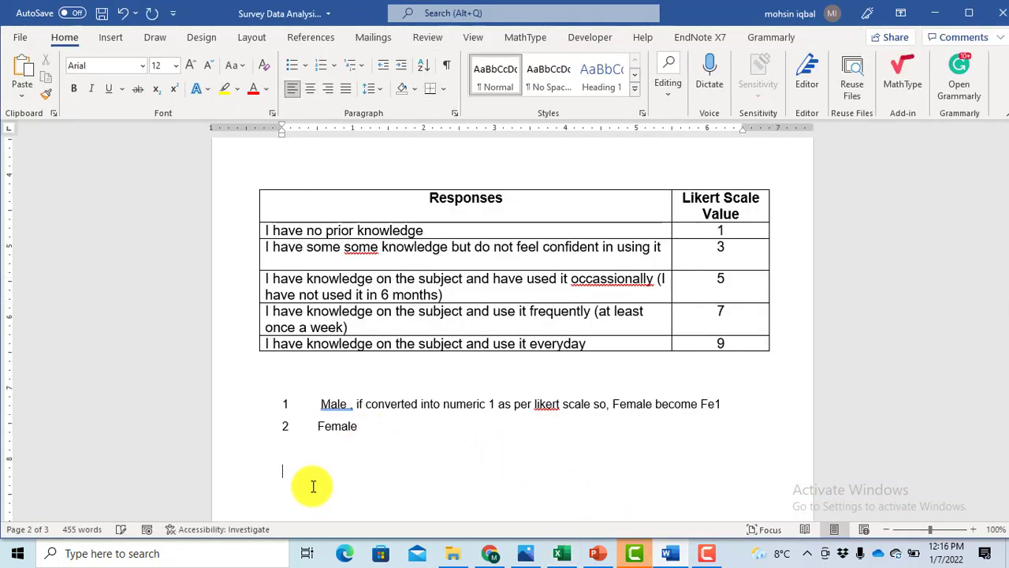
{"action": "key", "text": "ctrl+v"}
{"action": "key", "text": "ctrl+z"}
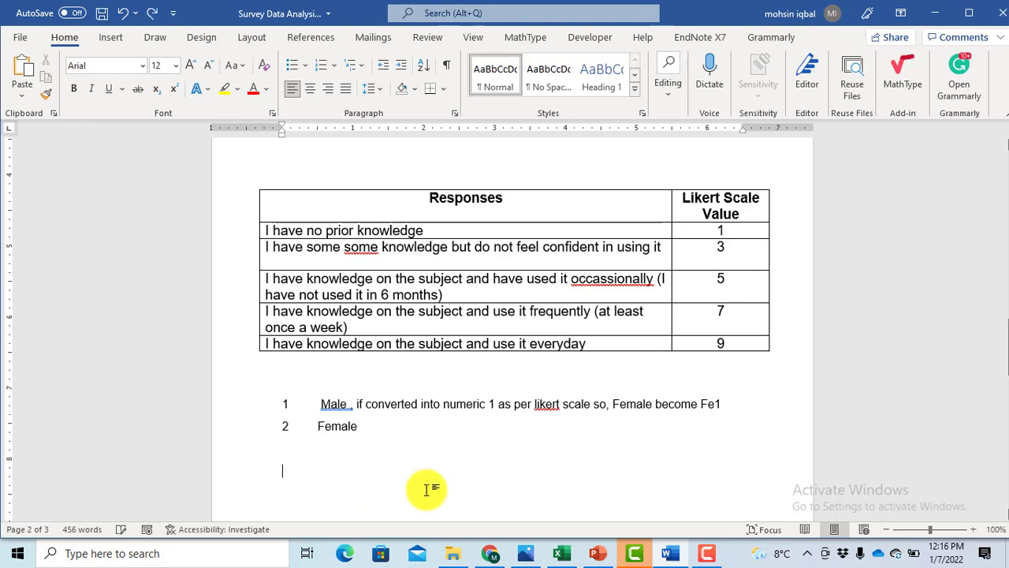
{"action": "right_click", "coordinate": [301, 481]}
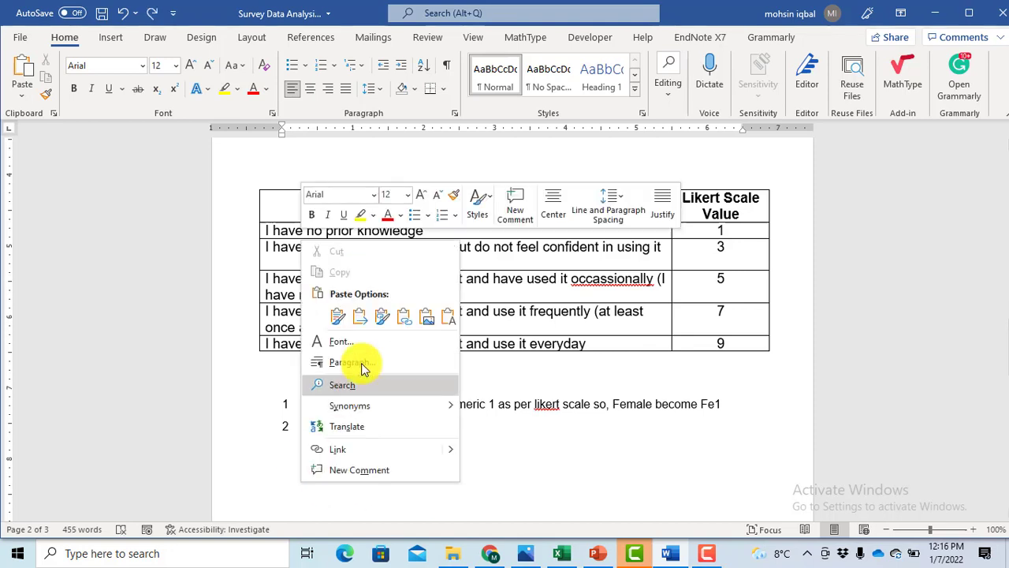
{"action": "left_click", "coordinate": [447, 316]}
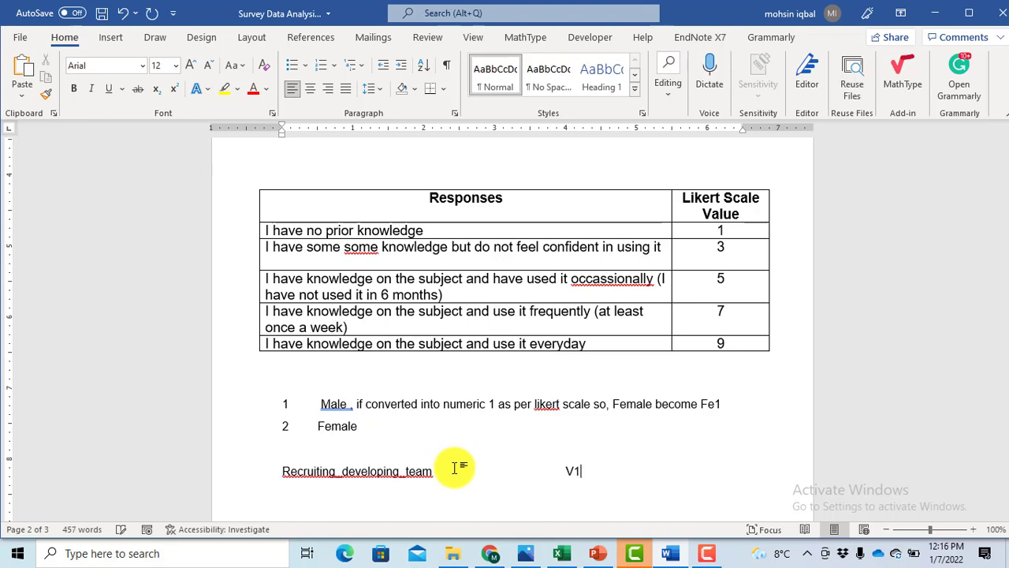
{"action": "key", "text": "Return"}
- Copy the Building_designing_product header from Excel as plain text onto the next line in Word and label it V2
{"action": "key", "text": "alt+Tab"}
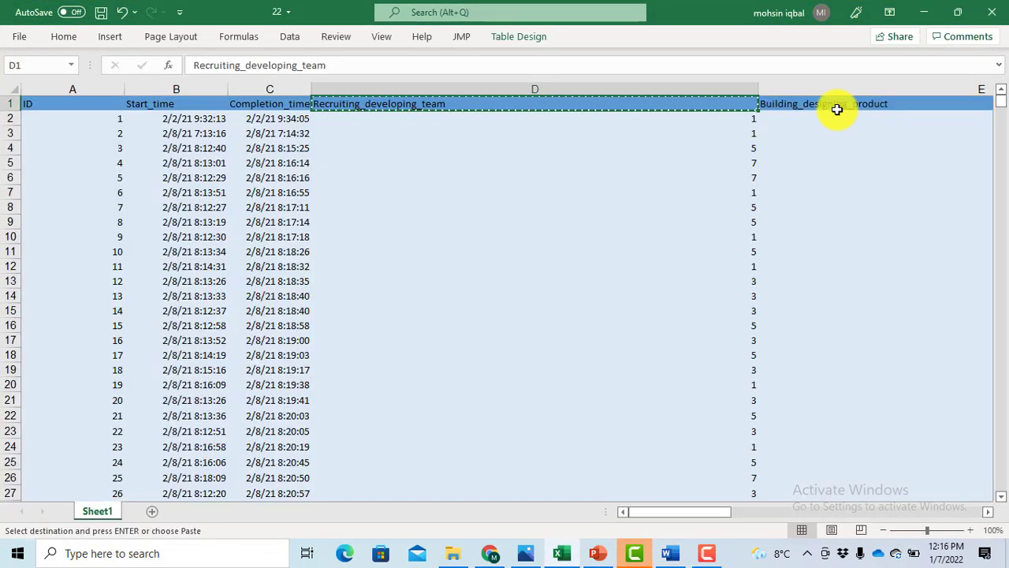
{"action": "left_click", "coordinate": [834, 107]}
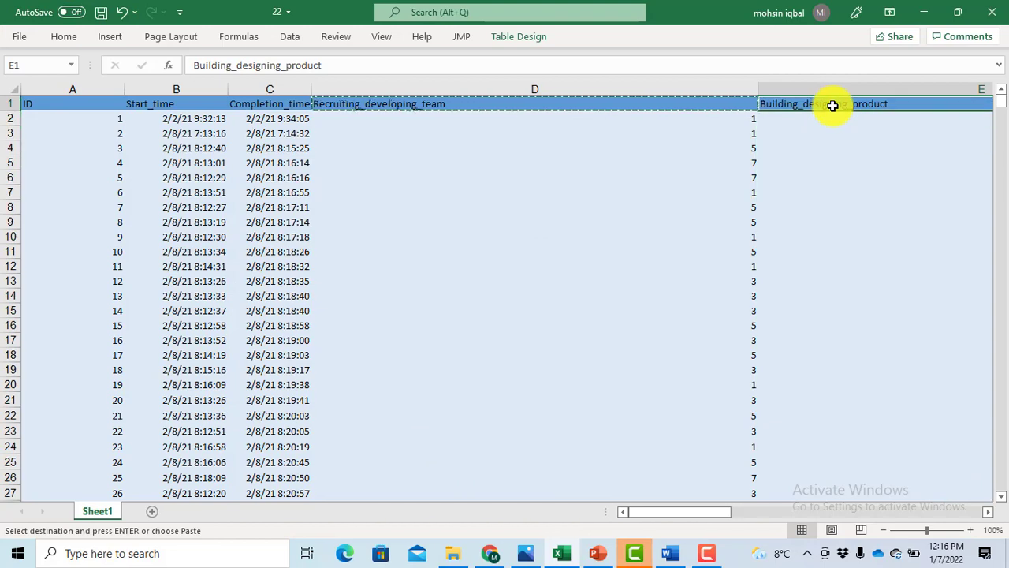
{"action": "key", "text": "ctrl+c"}
{"action": "key", "text": "alt+Tab"}
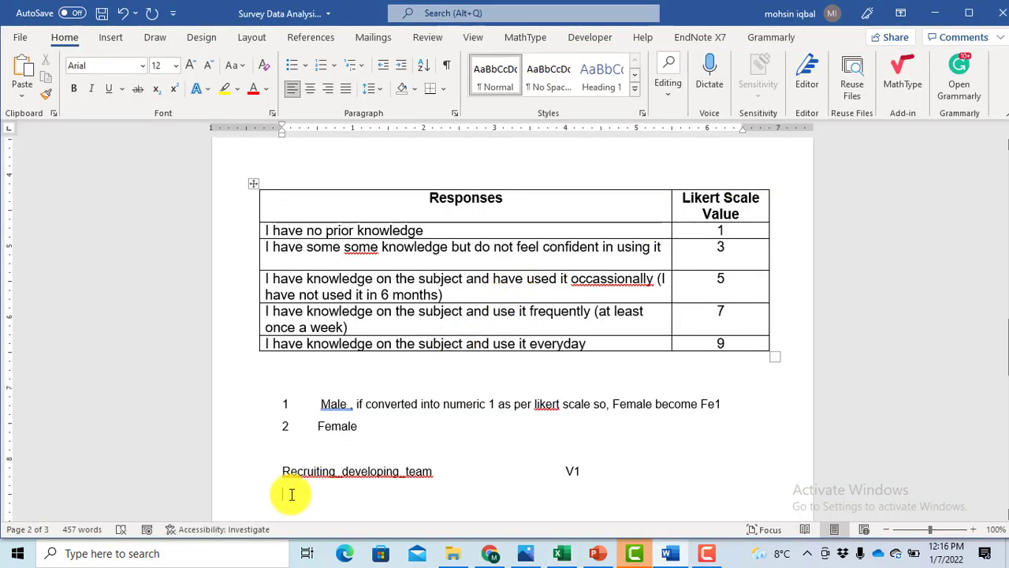
{"action": "right_click", "coordinate": [288, 494]}
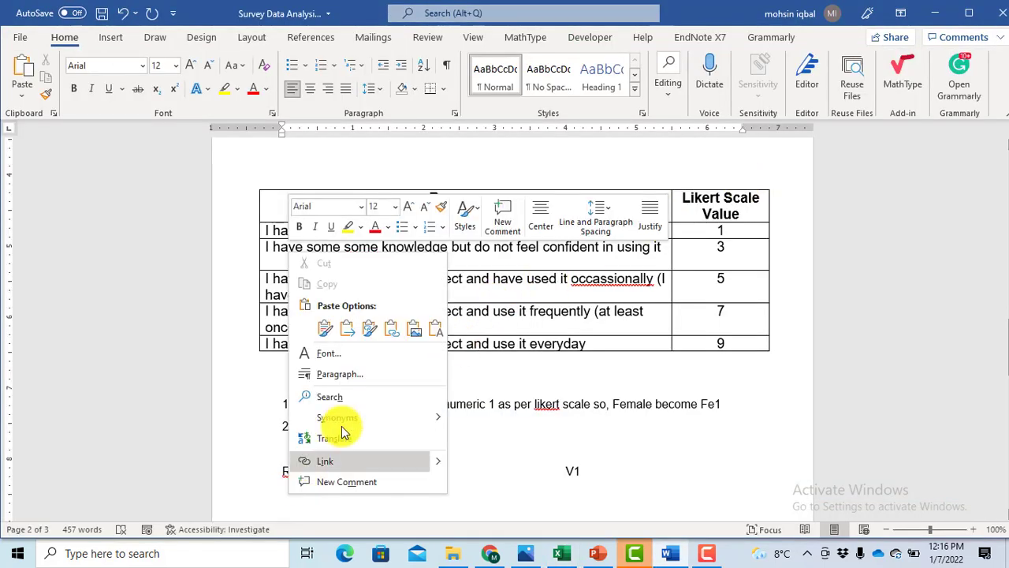
{"action": "left_click", "coordinate": [434, 331]}
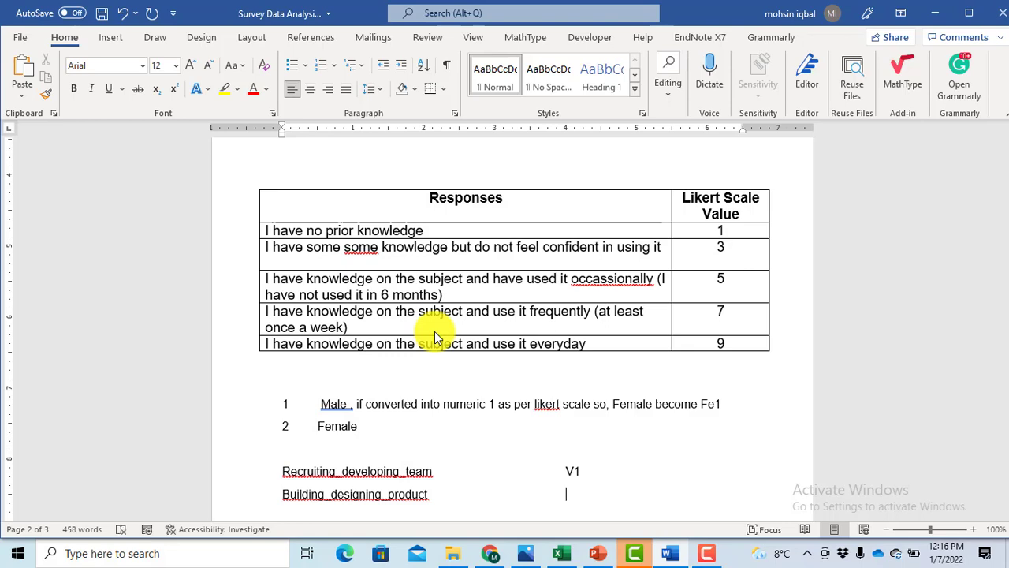
{"action": "type", "text": "V2"}
- Back in Excel, rename the Recruiting_developing_team header as V1 and the Building_designing_product header as V2
{"action": "key", "text": "alt+Tab"}
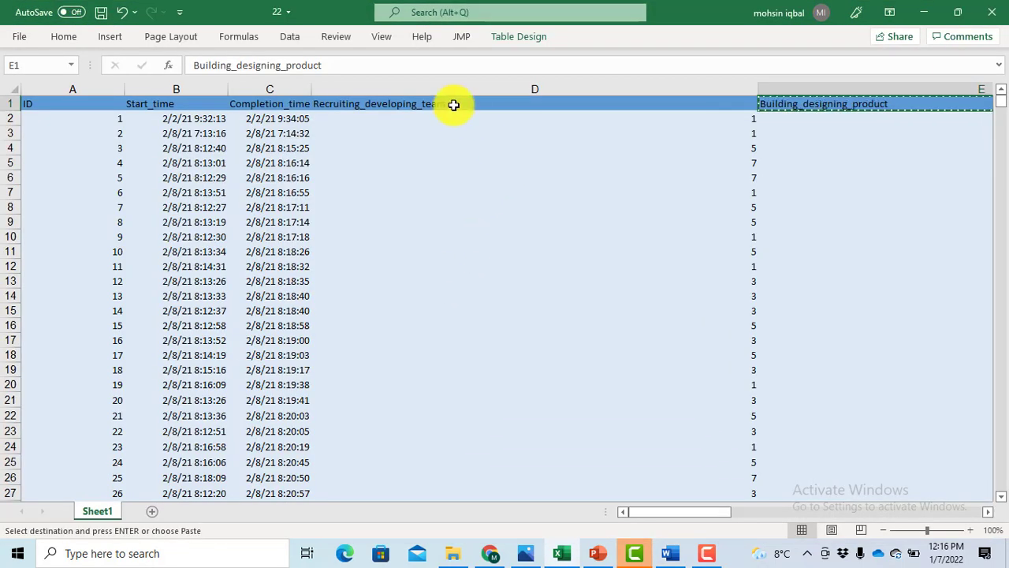
{"action": "left_click", "coordinate": [446, 103]}
{"action": "type", "text": "V1"}
{"action": "key", "text": "Tab"}
{"action": "type", "text": "V2"}
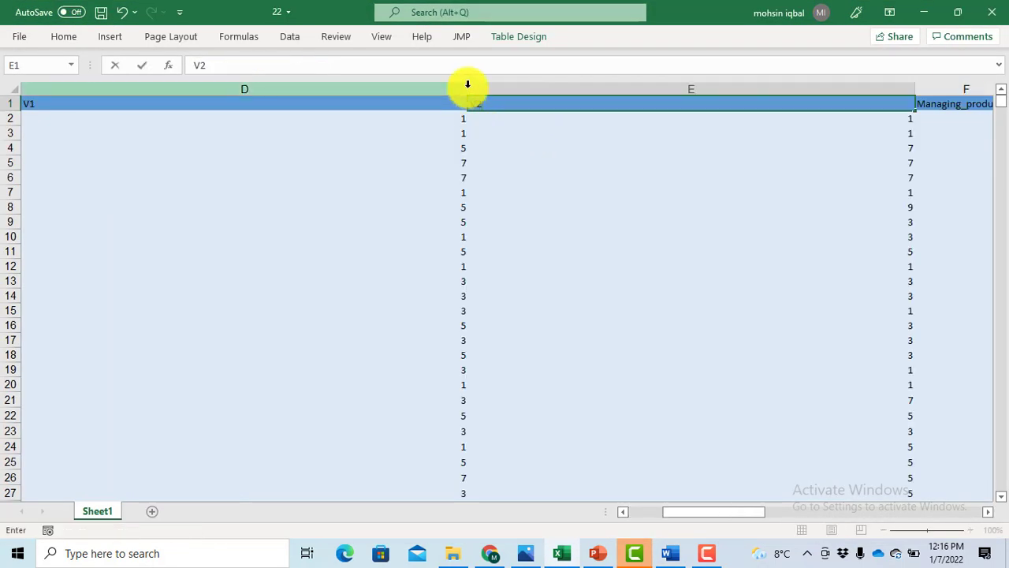
{"action": "left_click", "coordinate": [507, 175]}
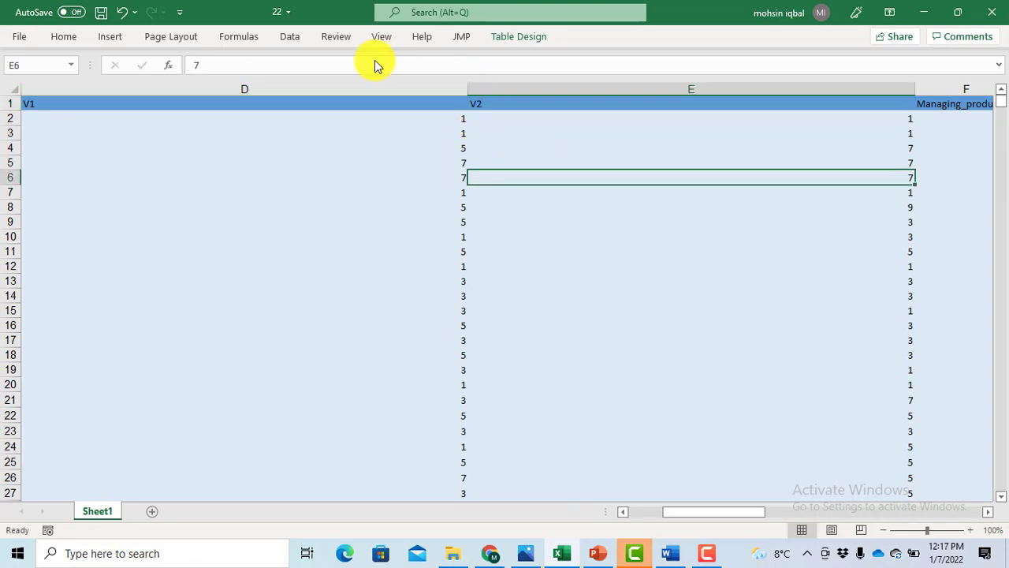
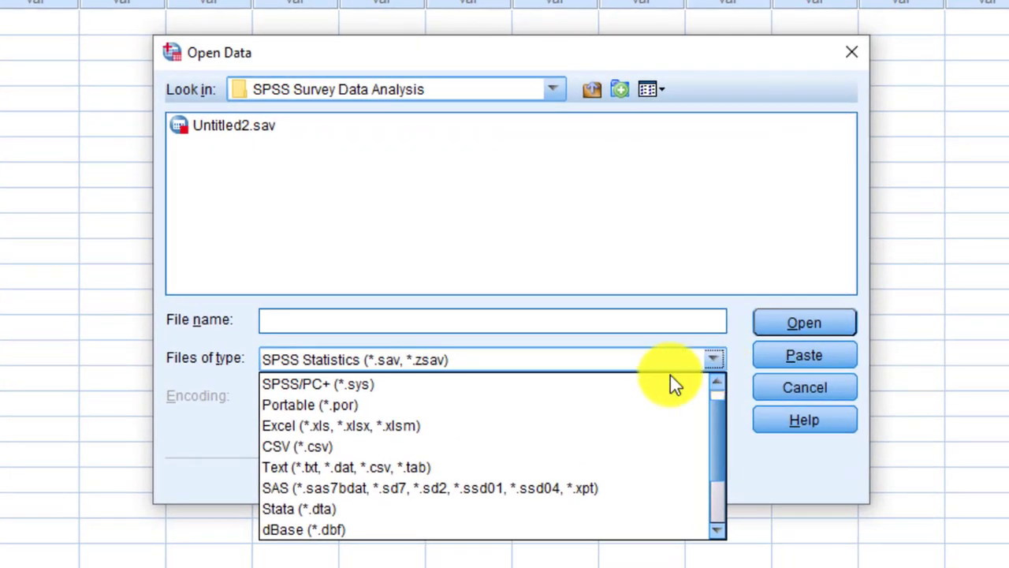
- Import Sheet1 of the Excel workbook "SPSS Feedback form (Pre-Game)(1-3979) .xlsx" and bring the imported dataset's window forward
{"action": "left_click", "coordinate": [509, 426]}
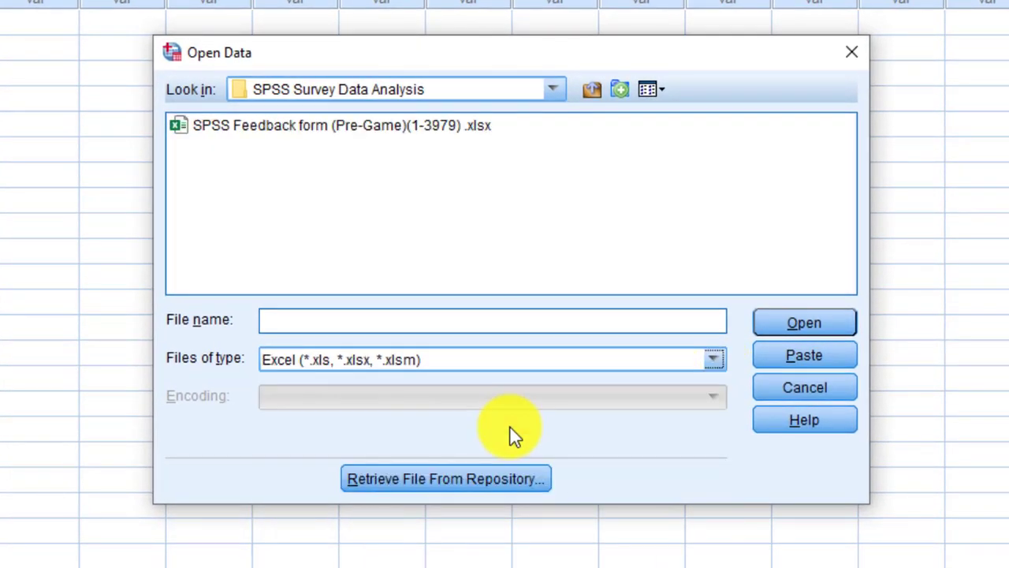
{"action": "double_click", "coordinate": [235, 120]}
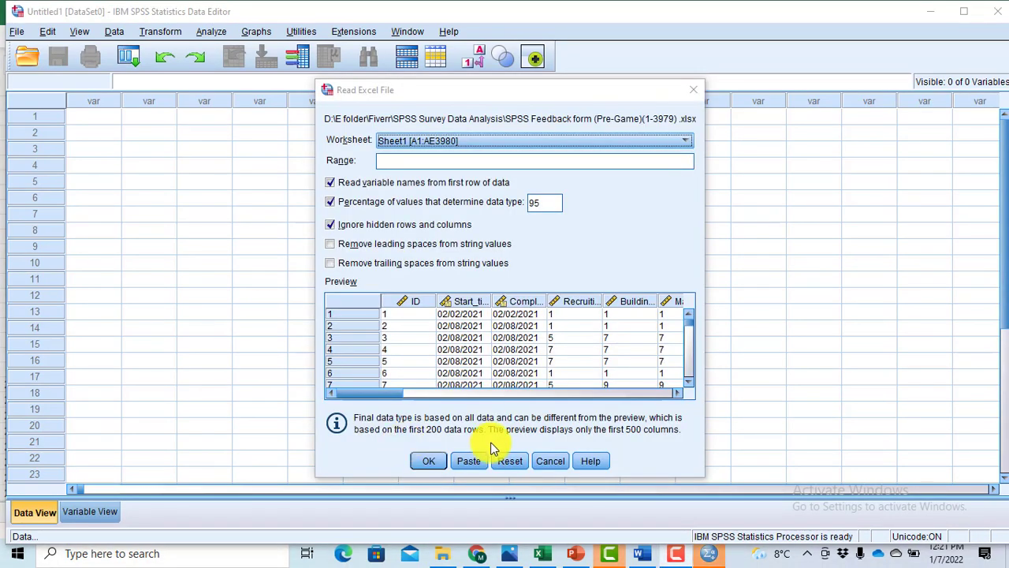
{"action": "left_click", "coordinate": [429, 462]}
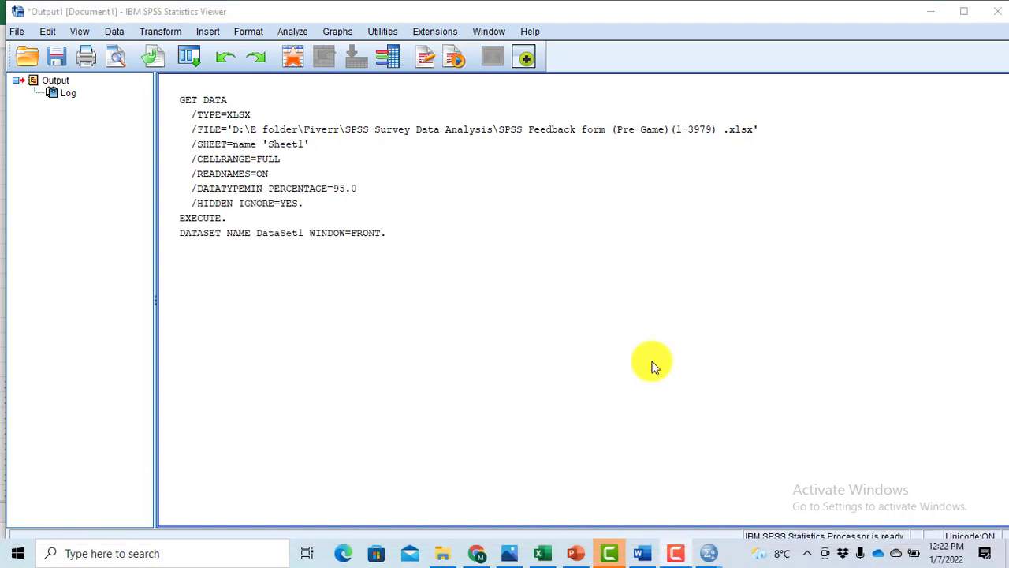
{"action": "mouse_move", "coordinate": [713, 560]}
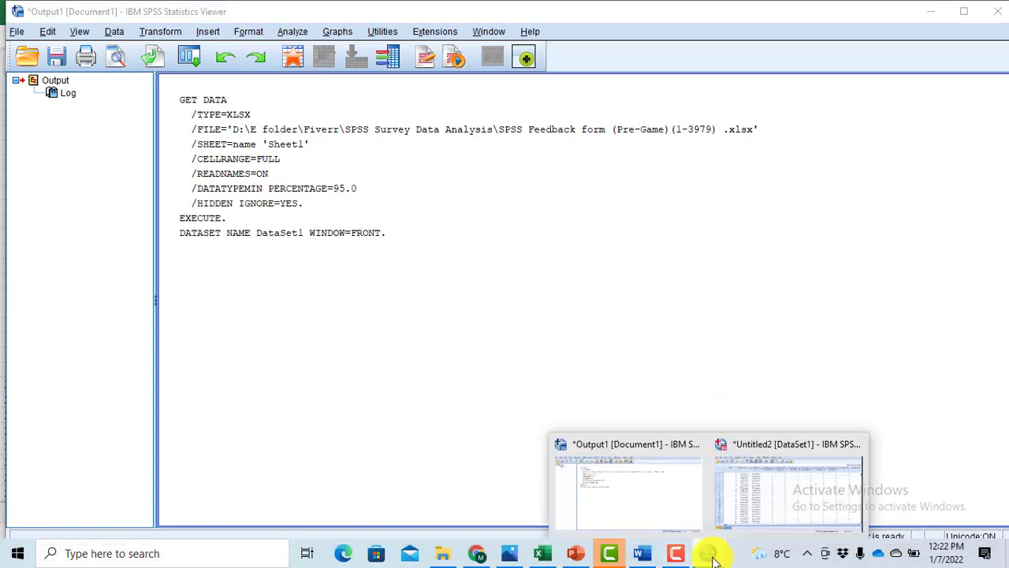
{"action": "left_click", "coordinate": [773, 498]}
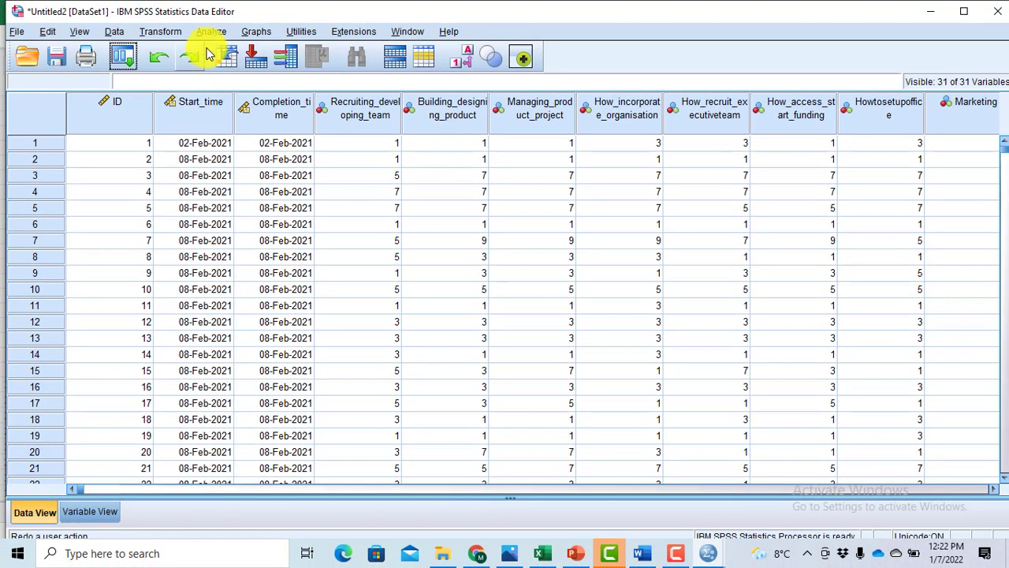
- Start a Frequencies analysis and add the six variables from Recruiting_developing_team through How_access_start_funding
{"action": "left_click", "coordinate": [211, 33]}
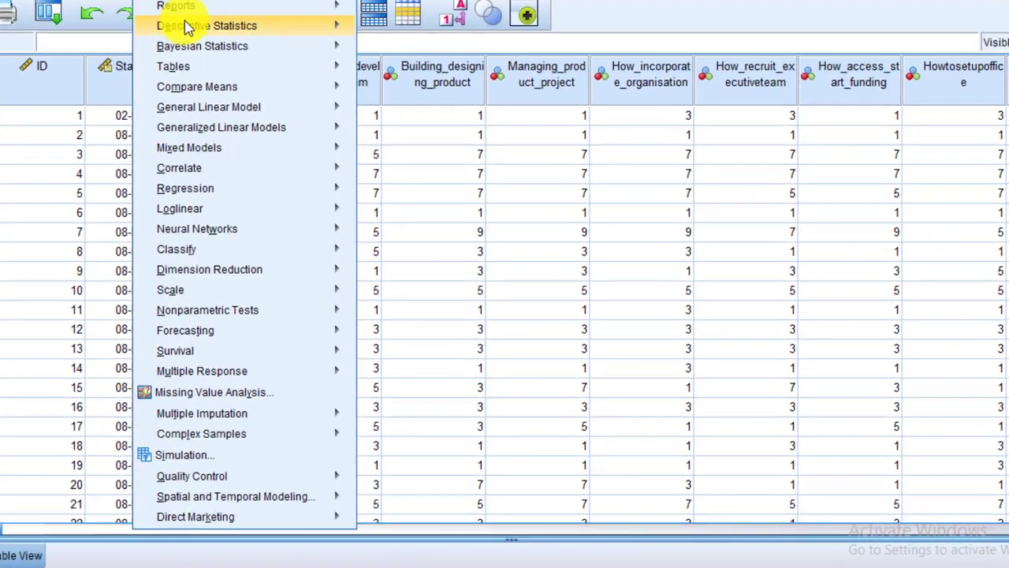
{"action": "mouse_move", "coordinate": [249, 73]}
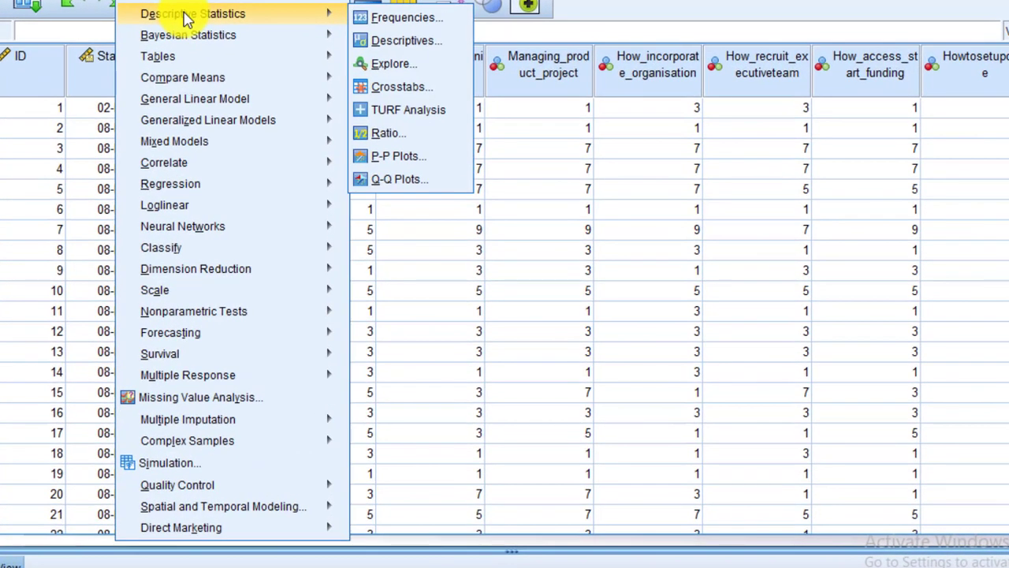
{"action": "left_click", "coordinate": [414, 24]}
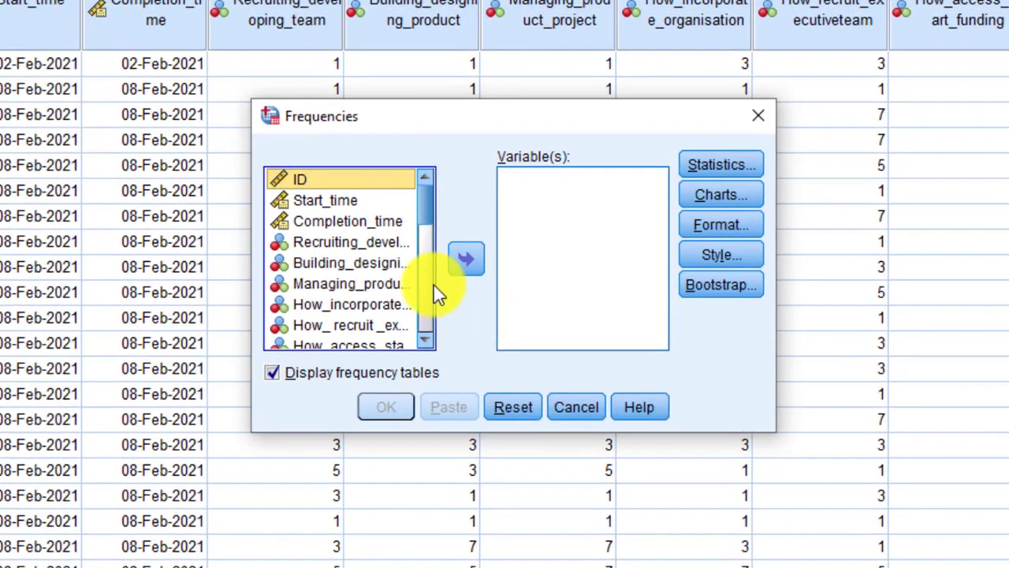
{"action": "left_click", "coordinate": [369, 249]}
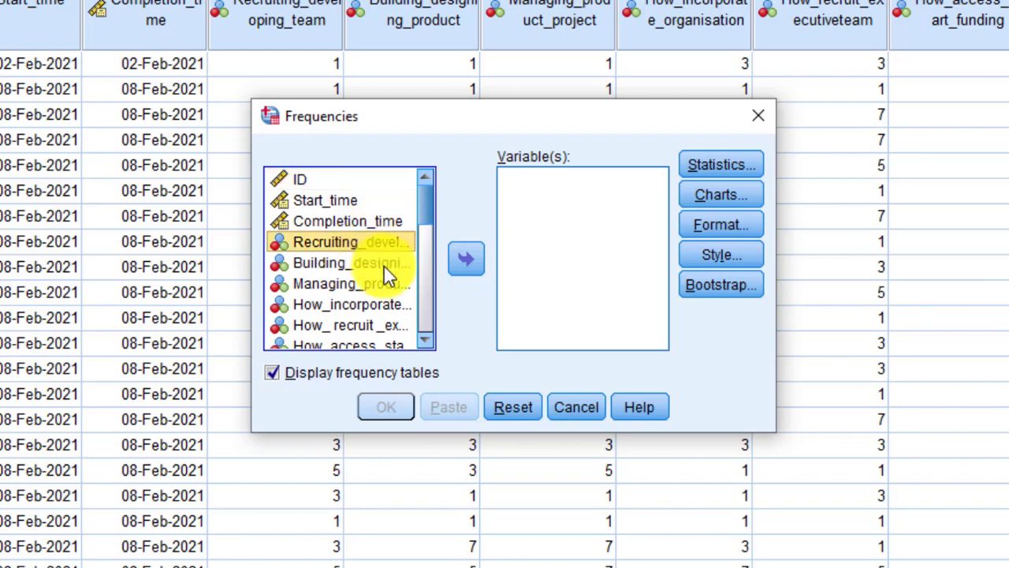
{"action": "left_click", "coordinate": [383, 265], "text": "ctrl"}
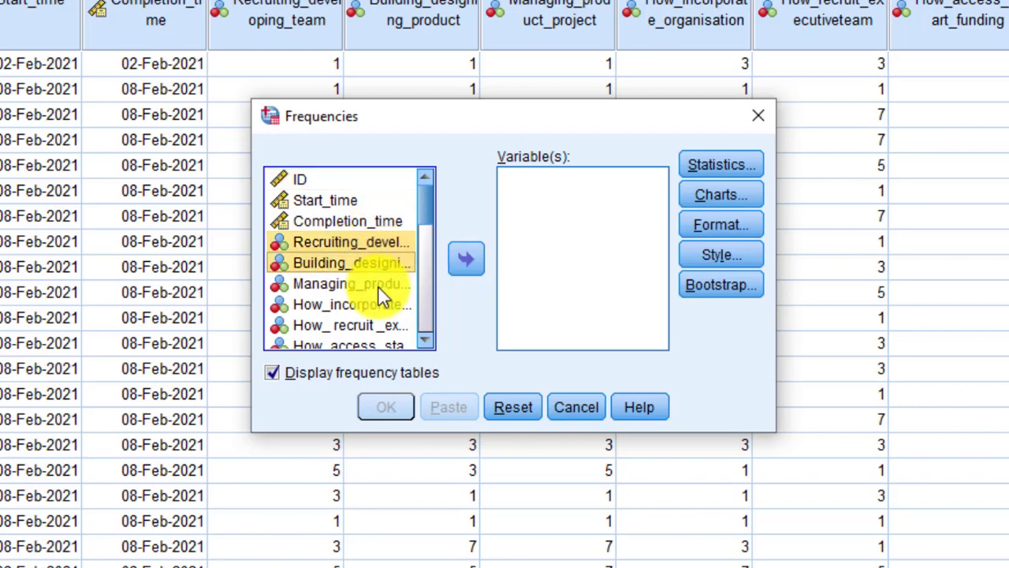
{"action": "left_click", "coordinate": [379, 286], "text": "ctrl"}
{"action": "left_click", "coordinate": [378, 304], "text": "ctrl"}
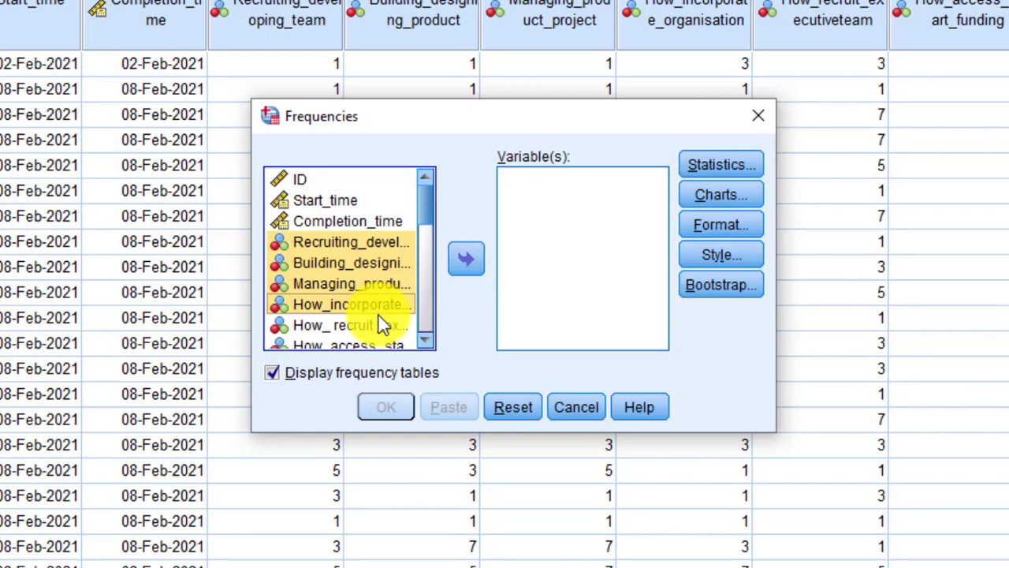
{"action": "left_click", "coordinate": [379, 317], "text": "ctrl"}
{"action": "left_click", "coordinate": [381, 344], "text": "ctrl"}
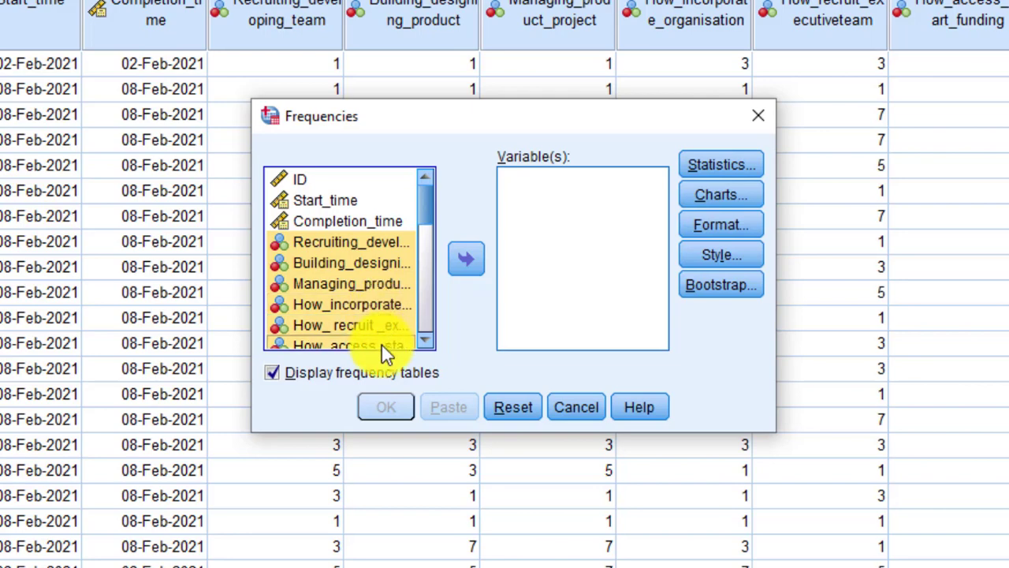
{"action": "left_click", "coordinate": [464, 263]}
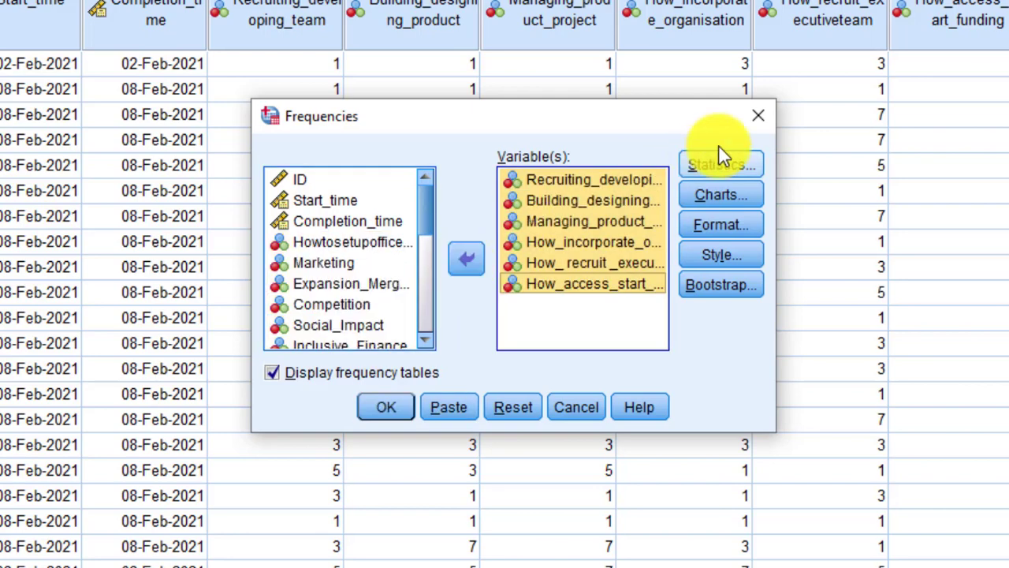
- Include the minimum and maximum statistics in the Frequencies analysis and run it
{"action": "left_click", "coordinate": [745, 162]}
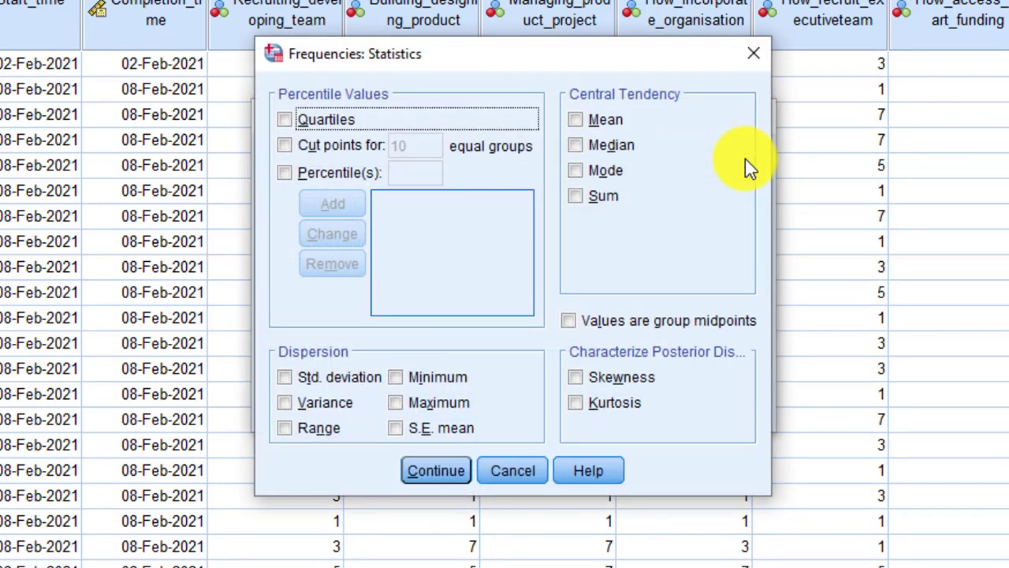
{"action": "left_click", "coordinate": [177, 425]}
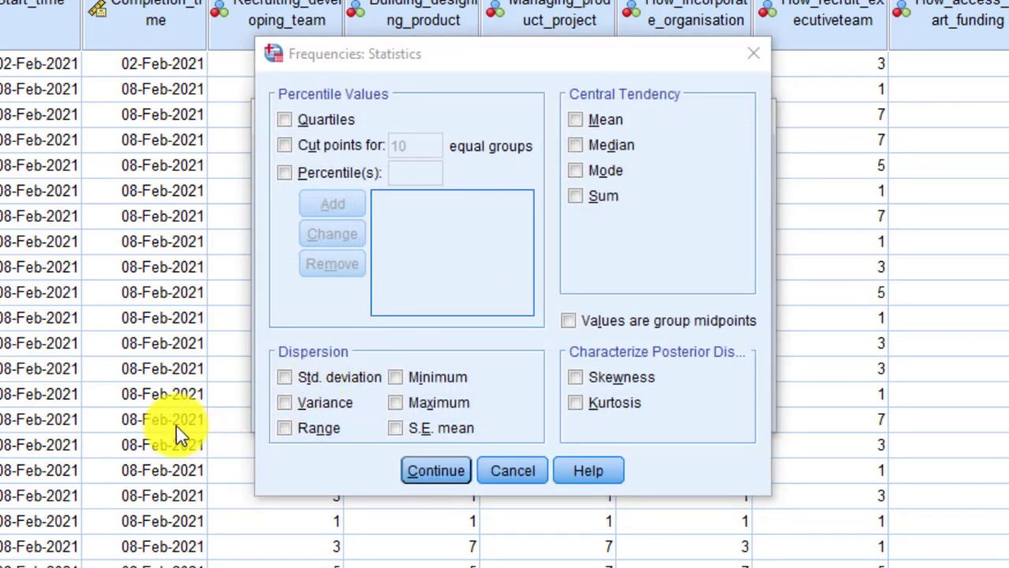
{"action": "left_click", "coordinate": [396, 378]}
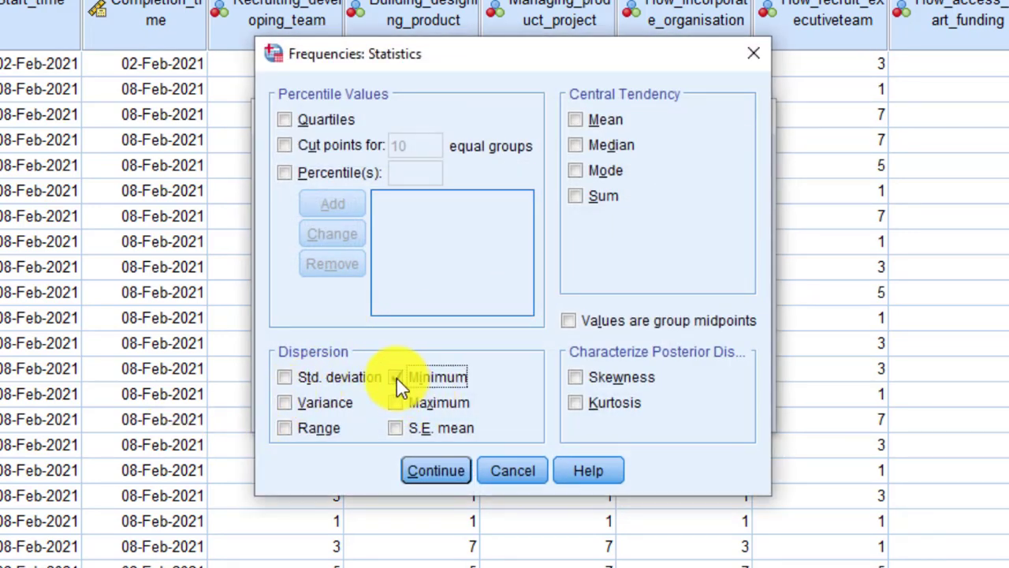
{"action": "left_click", "coordinate": [396, 403]}
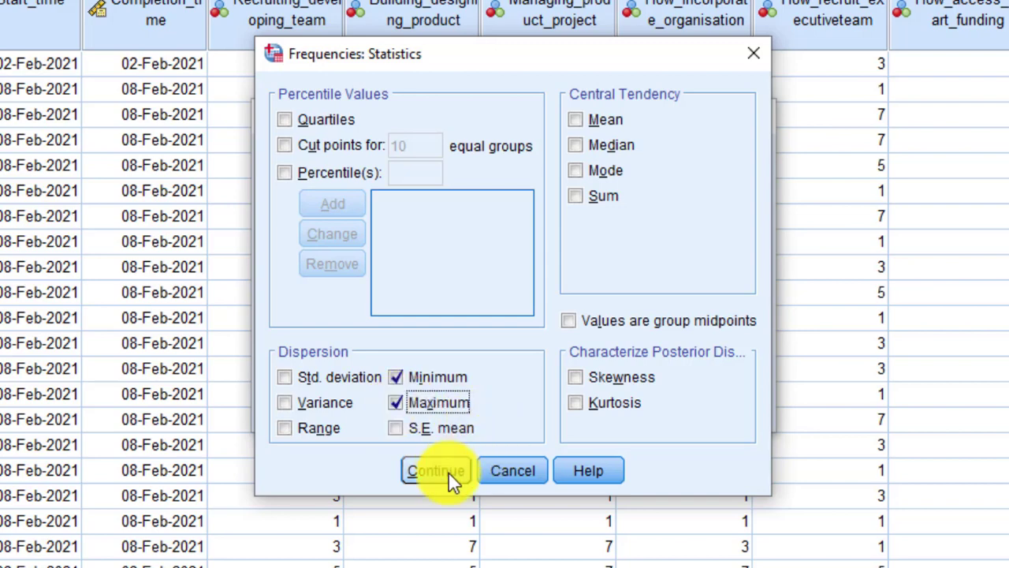
{"action": "left_click", "coordinate": [447, 472]}
{"action": "left_click", "coordinate": [395, 406]}
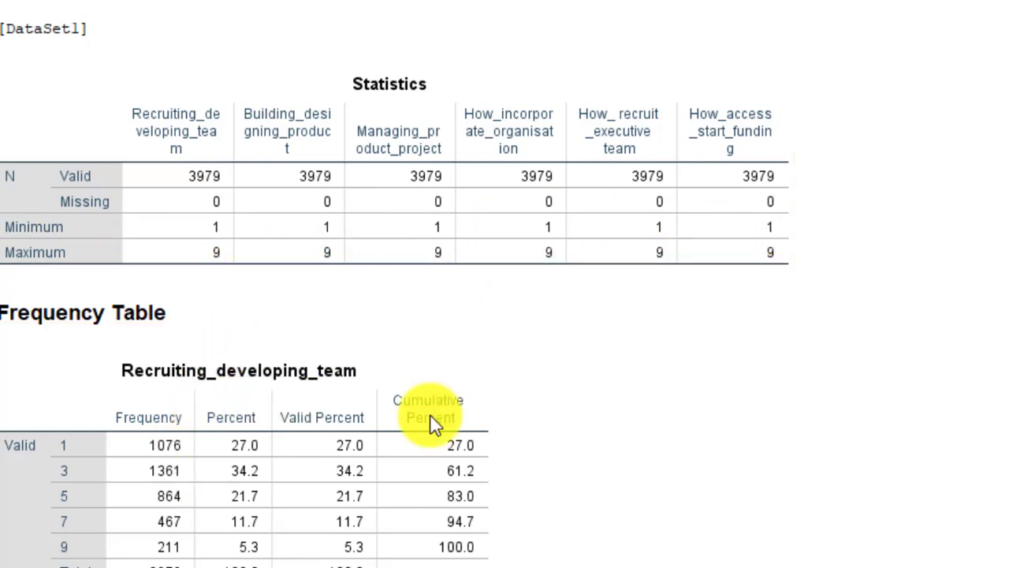
- Return to the dataset and clear the Building_designing_product value in row 7
{"action": "mouse_move", "coordinate": [824, 567]}
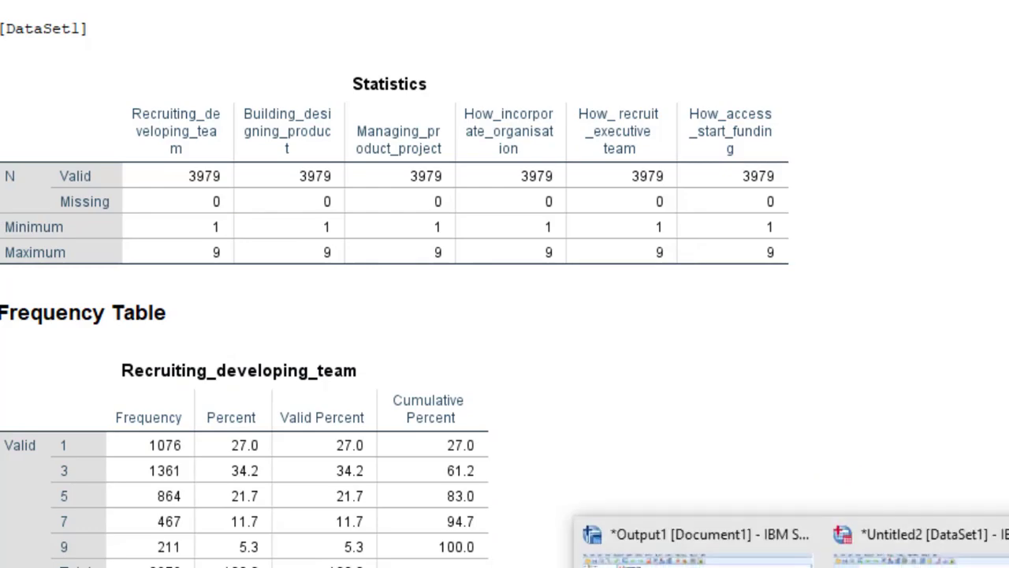
{"action": "left_click", "coordinate": [919, 534]}
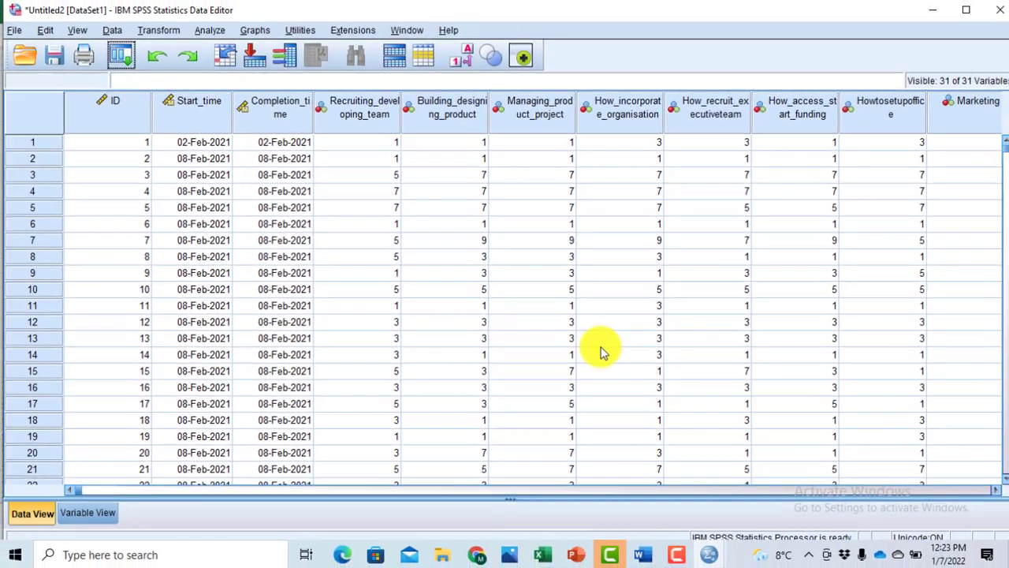
{"action": "left_click", "coordinate": [478, 244]}
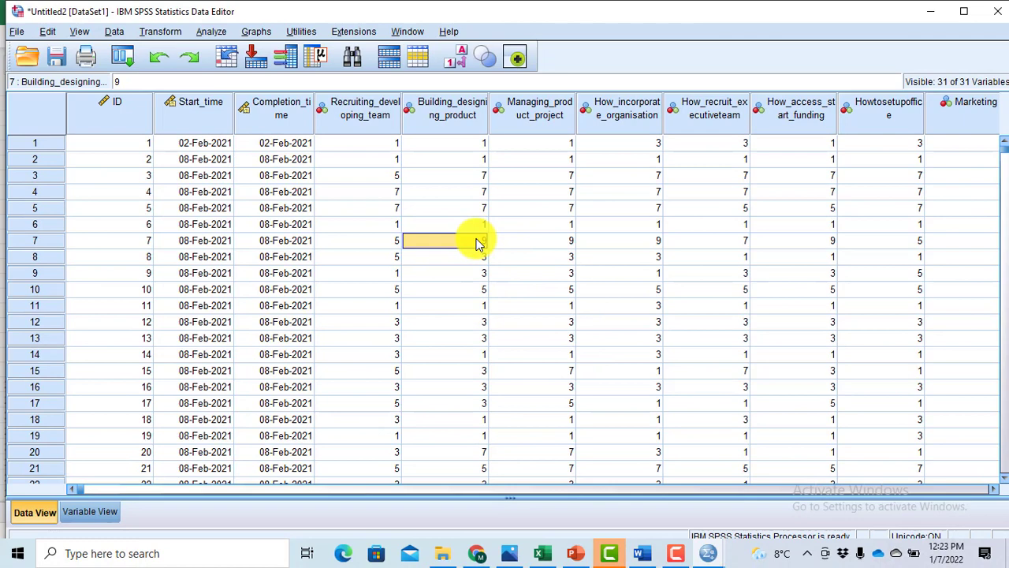
{"action": "key", "text": "BackSpace"}
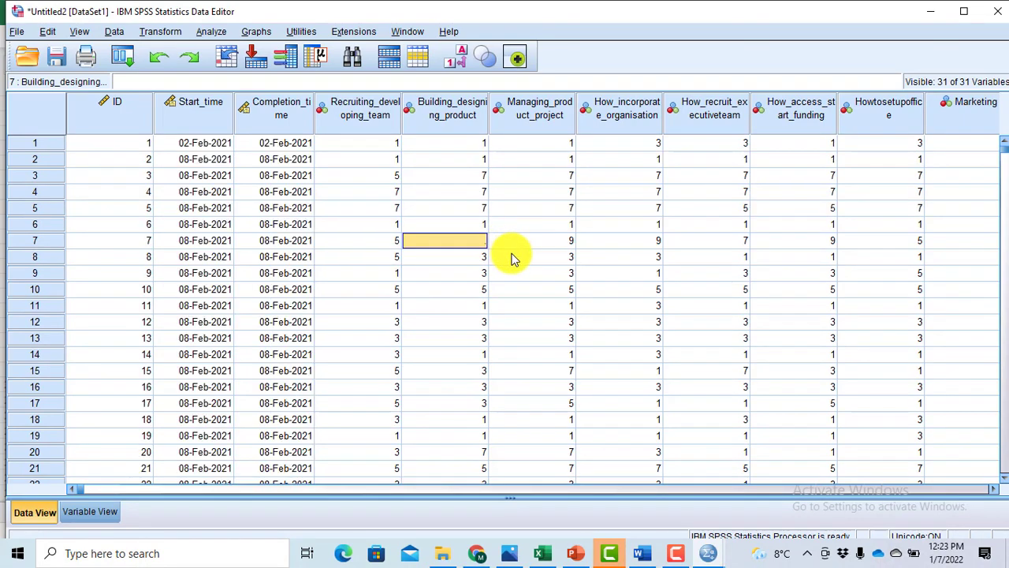
- Rerun Frequencies on the same six variables, keeping the minimum and maximum statistics
{"action": "left_click", "coordinate": [213, 32]}
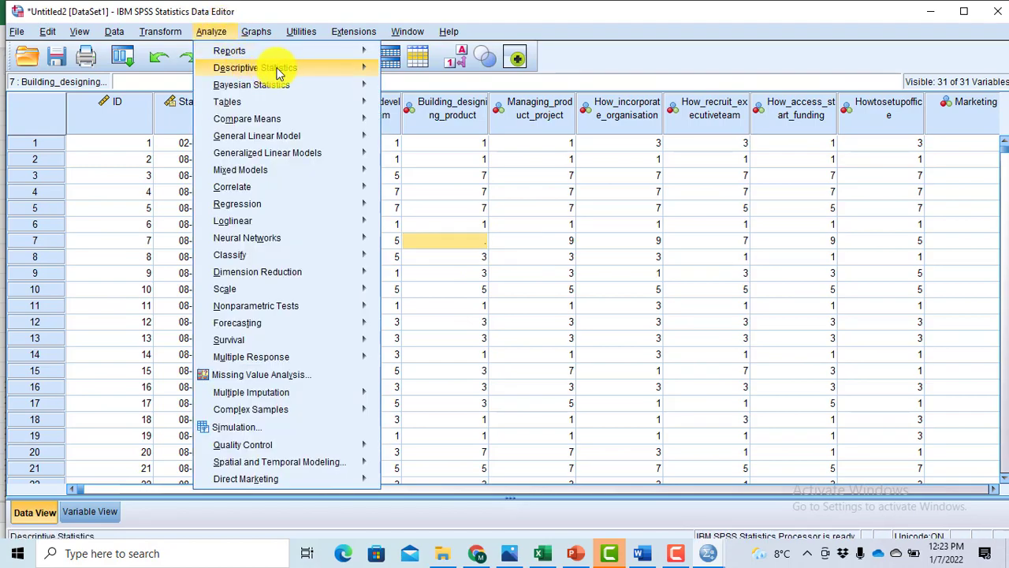
{"action": "mouse_move", "coordinate": [277, 72]}
{"action": "left_click", "coordinate": [436, 73]}
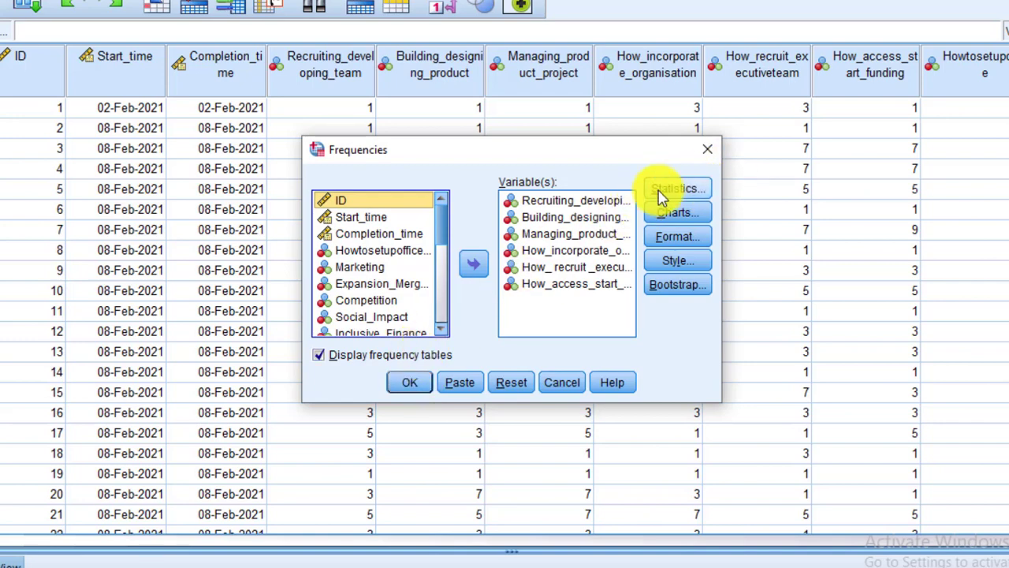
{"action": "left_click", "coordinate": [662, 191]}
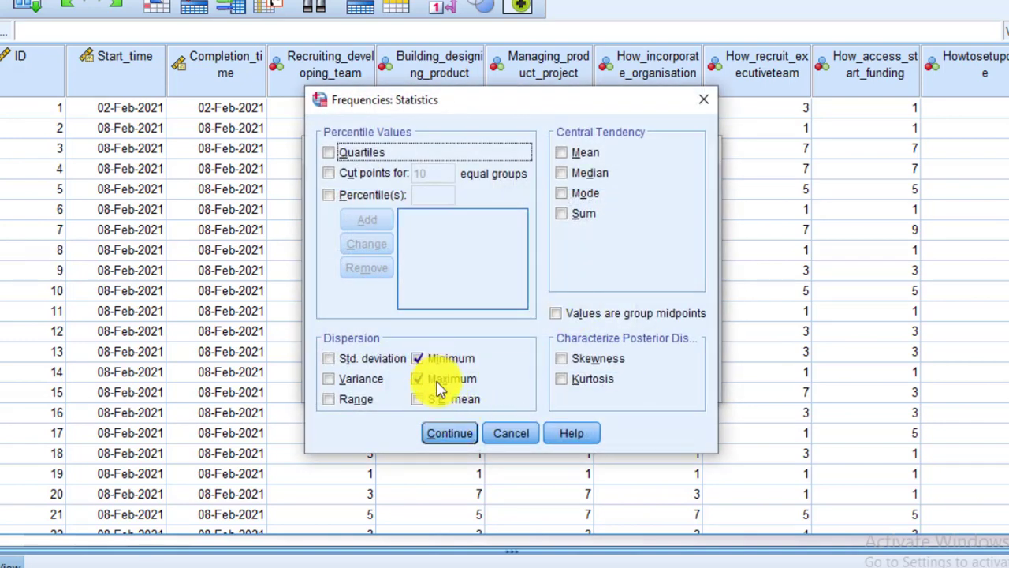
{"action": "left_click", "coordinate": [453, 436]}
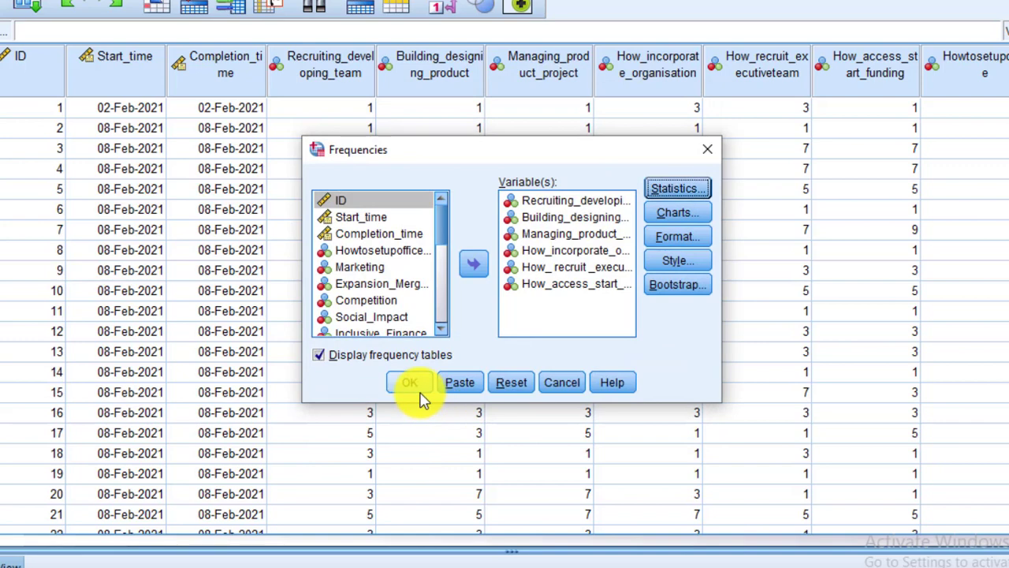
{"action": "left_click", "coordinate": [419, 390]}
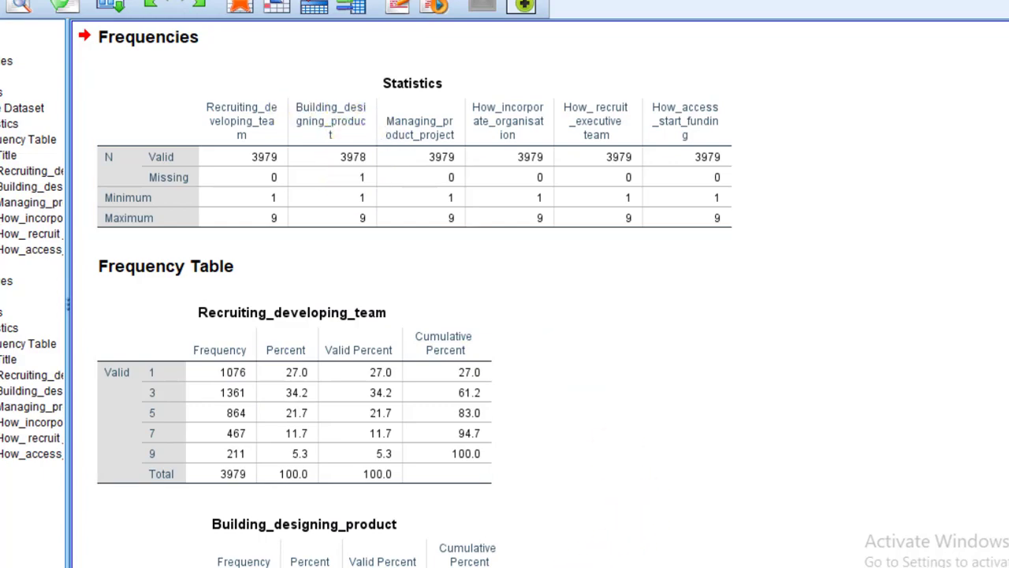
- Return to the dataset, go down the Building_designing_product column and enter 0 for the missing value in row 7
{"action": "mouse_move", "coordinate": [708, 552]}
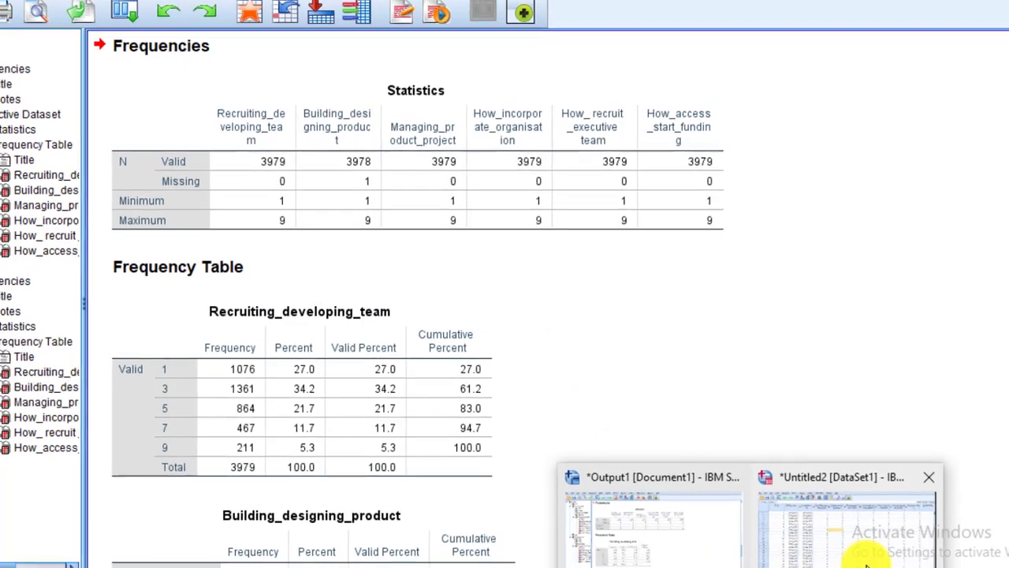
{"action": "left_click", "coordinate": [867, 558]}
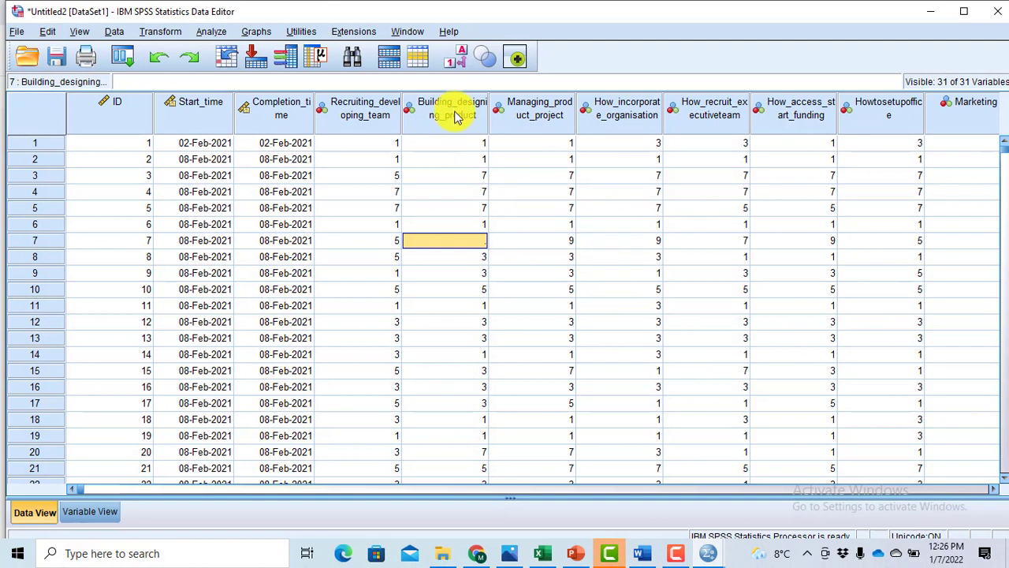
{"action": "left_click", "coordinate": [464, 142]}
{"action": "key", "text": "Down"}
{"action": "key", "text": "Down"}
{"action": "key", "text": "Down"}
{"action": "key", "text": "Down"}
{"action": "key", "text": "Down"}
{"action": "key", "text": "Down"}
{"action": "key", "text": "Down"}
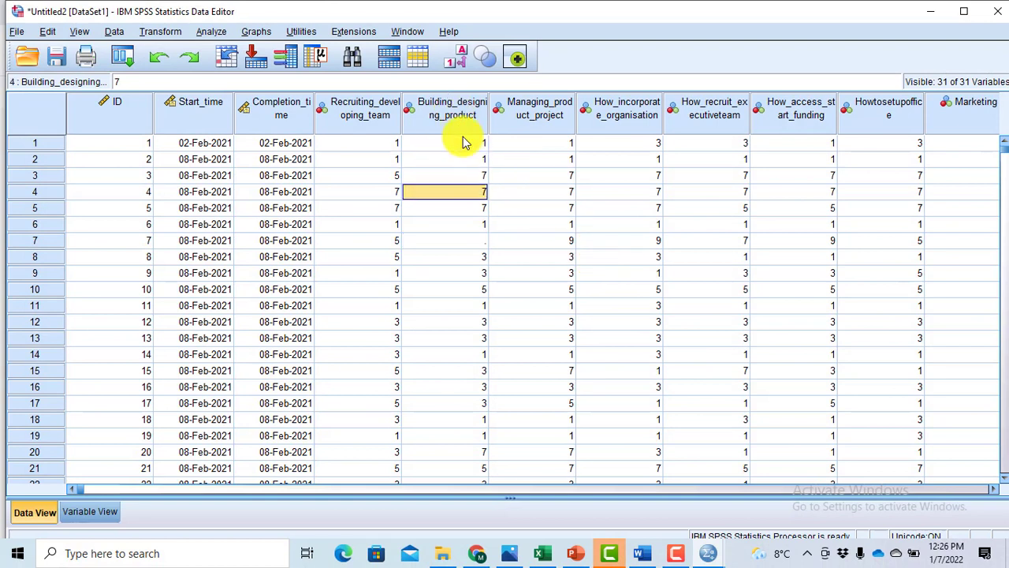
{"action": "key", "text": "Up"}
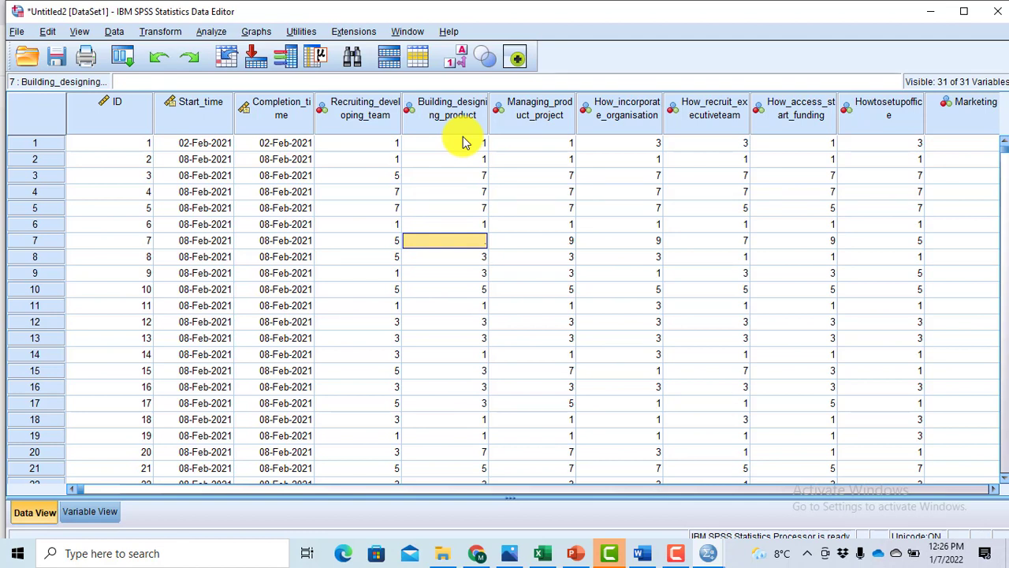
{"action": "type", "text": "0"}
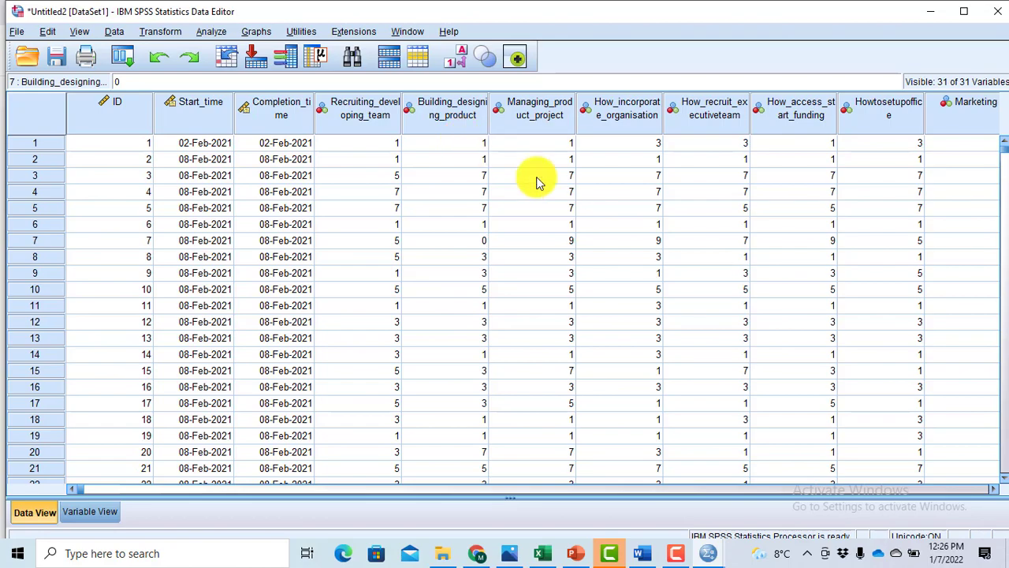
{"action": "left_click", "coordinate": [592, 305]}
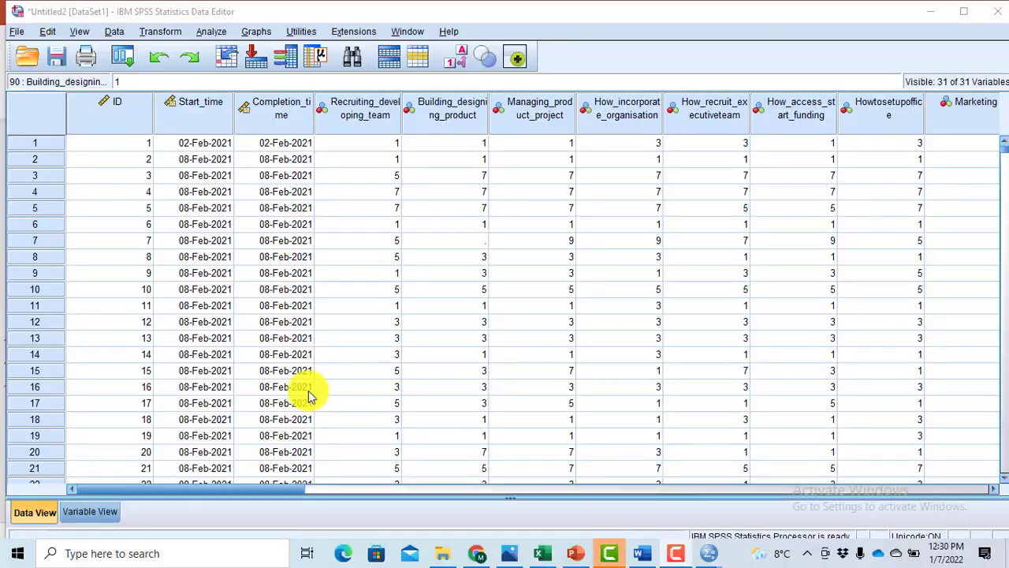
- Go down the Building_designing_product column and enter the out-of-range value 55 in row 119
{"action": "left_click", "coordinate": [463, 207]}
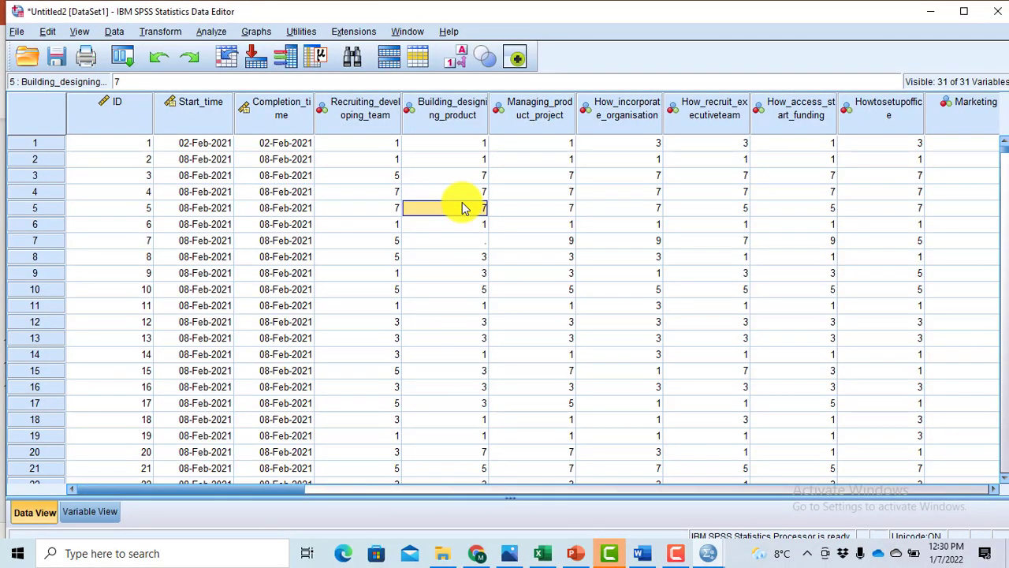
{"action": "key", "text": "Down"}
{"action": "key", "text": "Down"}
{"action": "key", "text": "Down"}
{"action": "key", "text": "Down"}
{"action": "key", "text": "Down"}
{"action": "key", "text": "Down"}
{"action": "key", "text": "Down"}
{"action": "key", "text": "Down"}
{"action": "key", "text": "Down"}
{"action": "key", "text": "Down"}
{"action": "key", "text": "Down"}
{"action": "key", "text": "Down"}
{"action": "key", "text": "Down"}
{"action": "key", "text": "Down"}
{"action": "key", "text": "Down"}
{"action": "key", "text": "Down"}
{"action": "key", "text": "Down"}
{"action": "key", "text": "Down"}
{"action": "key", "text": "Down"}
{"action": "key", "text": "Down"}
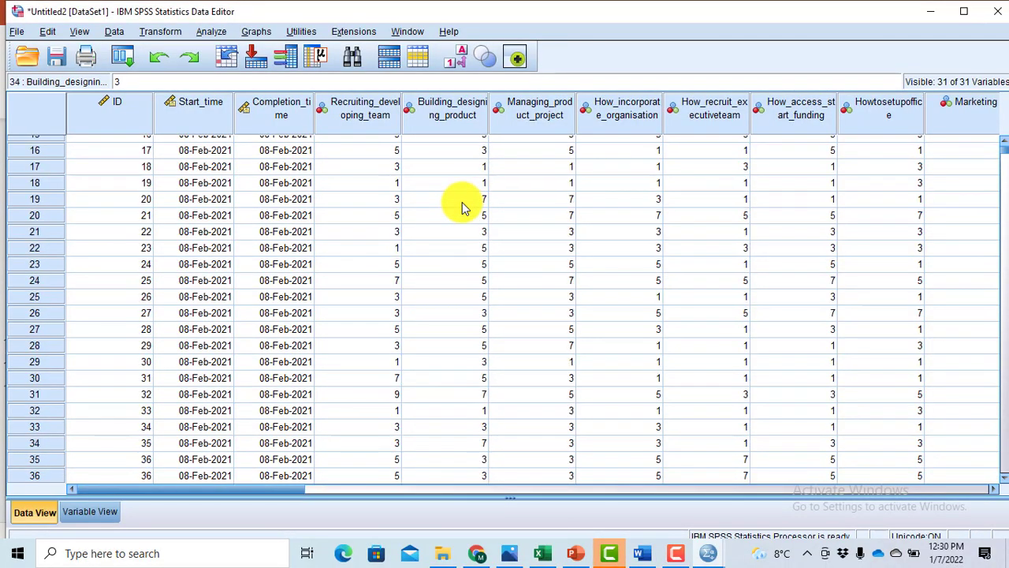
{"action": "key", "text": "Down"}
{"action": "key", "text": "Down"}
{"action": "key", "text": "Down"}
{"action": "key", "text": "Down"}
{"action": "key", "text": "Down"}
{"action": "key", "text": "Down"}
{"action": "key", "text": "Down"}
{"action": "key", "text": "Down"}
{"action": "key", "text": "Down"}
{"action": "key", "text": "Down"}
{"action": "key", "text": "Down"}
{"action": "key", "text": "Down"}
{"action": "key", "text": "Down"}
{"action": "key", "text": "Down"}
{"action": "key", "text": "Down"}
{"action": "key", "text": "Down"}
{"action": "key", "text": "Down"}
{"action": "key", "text": "Down"}
{"action": "key", "text": "Down"}
{"action": "key", "text": "Down"}
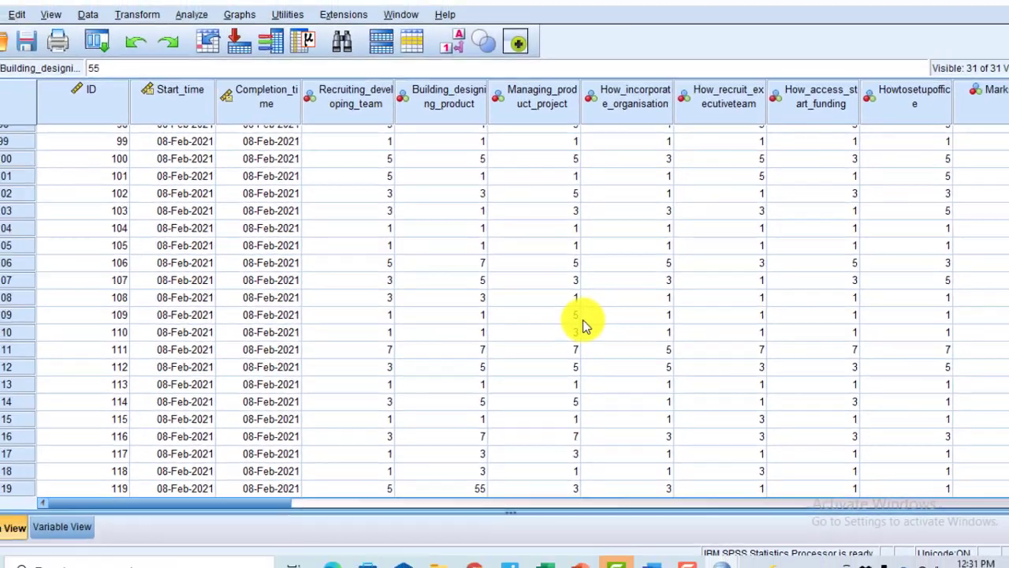
{"action": "left_click", "coordinate": [631, 320]}
- Rerun Frequencies on the same six variables, keeping the frequency tables displayed
{"action": "left_click", "coordinate": [211, 31]}
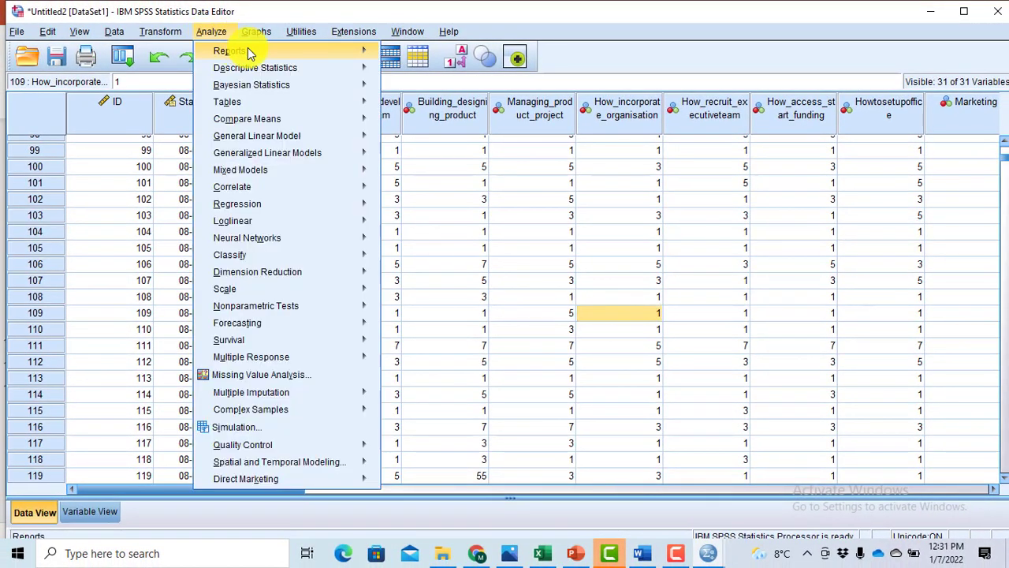
{"action": "mouse_move", "coordinate": [331, 67]}
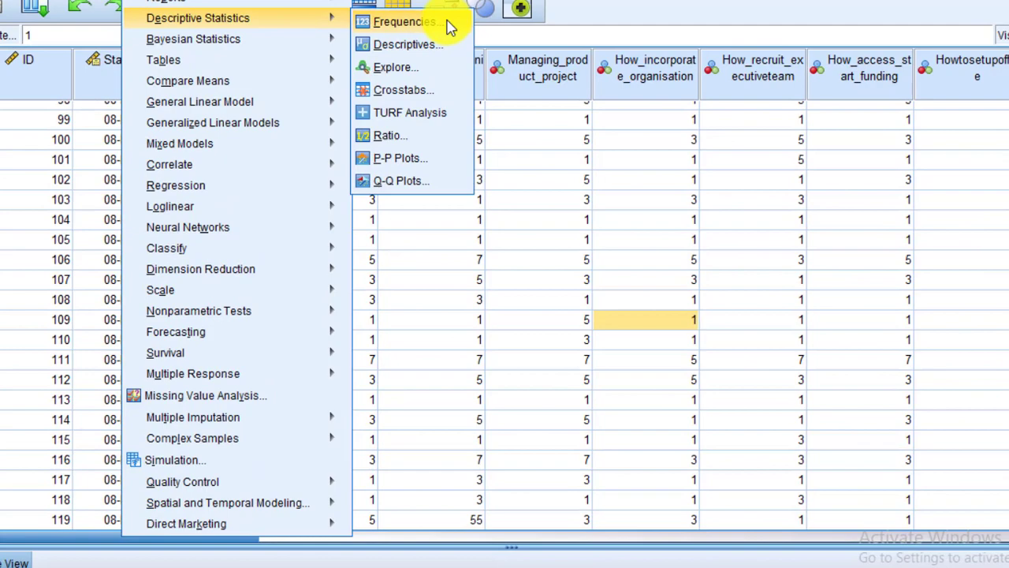
{"action": "left_click", "coordinate": [449, 60]}
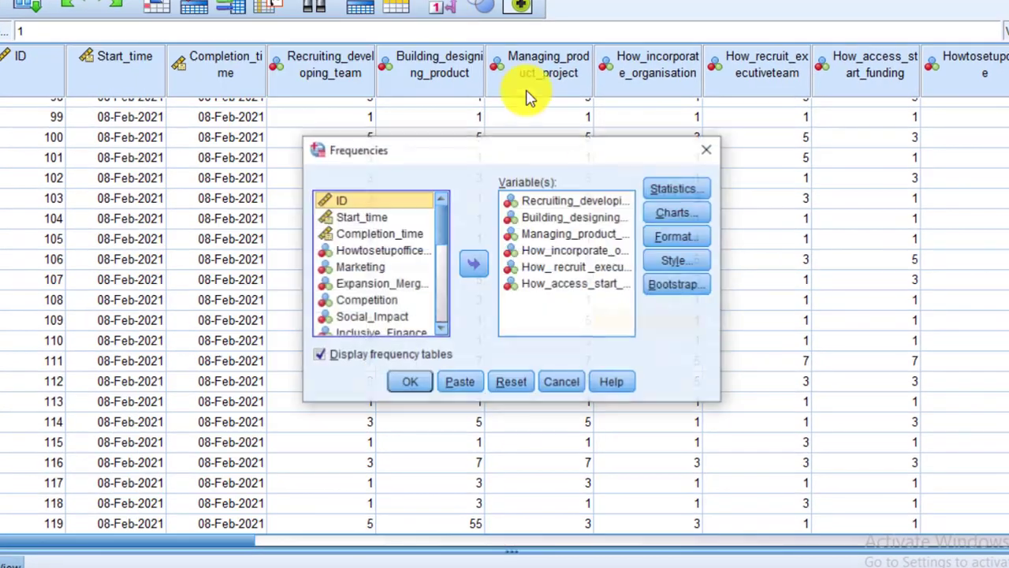
{"action": "left_click", "coordinate": [408, 383]}
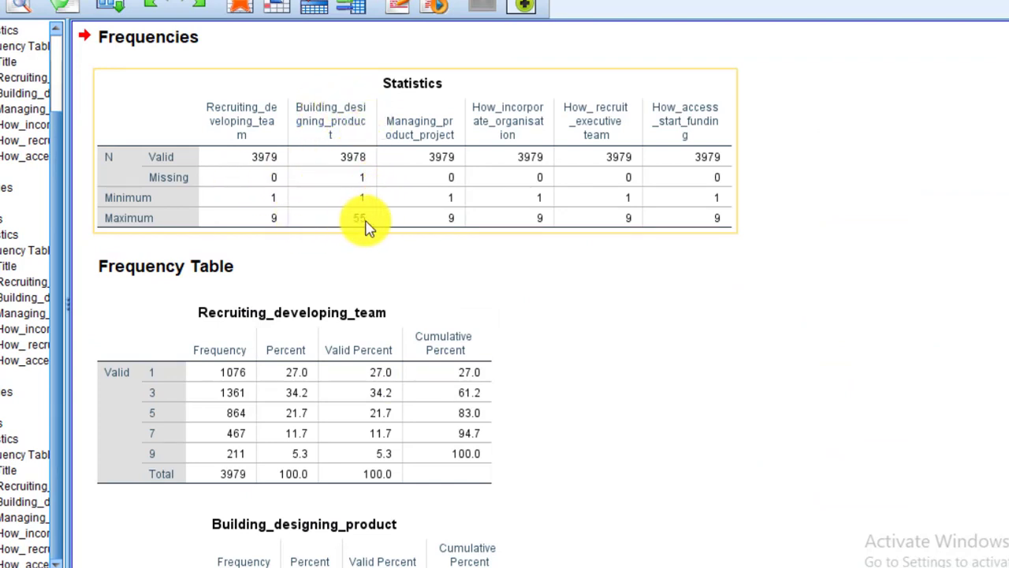
- Return to the dataset and check the Building_designing_product column from the first row down to the empty cell in row 7
{"action": "mouse_move", "coordinate": [868, 536]}
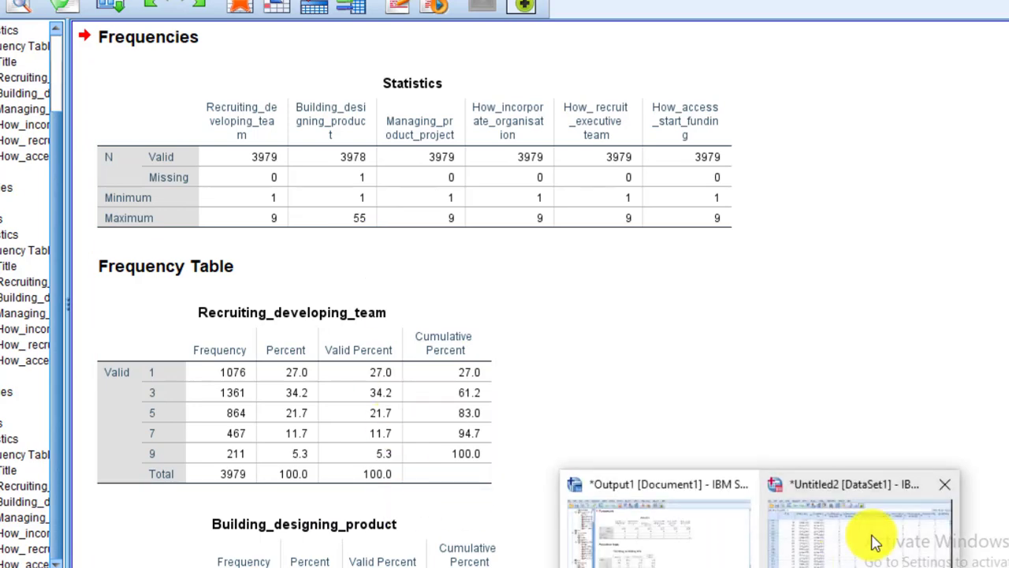
{"action": "left_click", "coordinate": [897, 541]}
{"action": "key", "text": "Escape"}
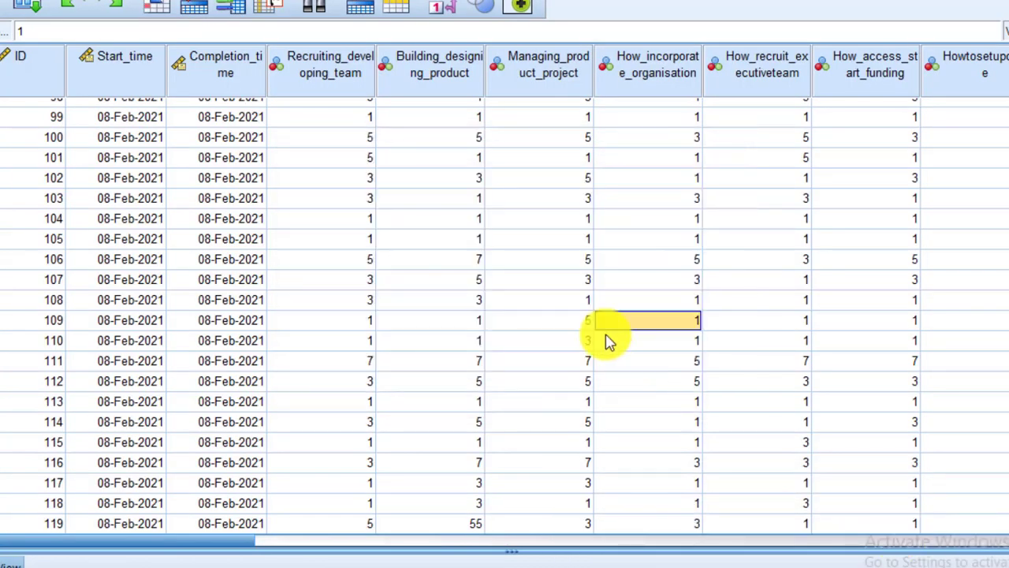
{"action": "left_click", "coordinate": [435, 75]}
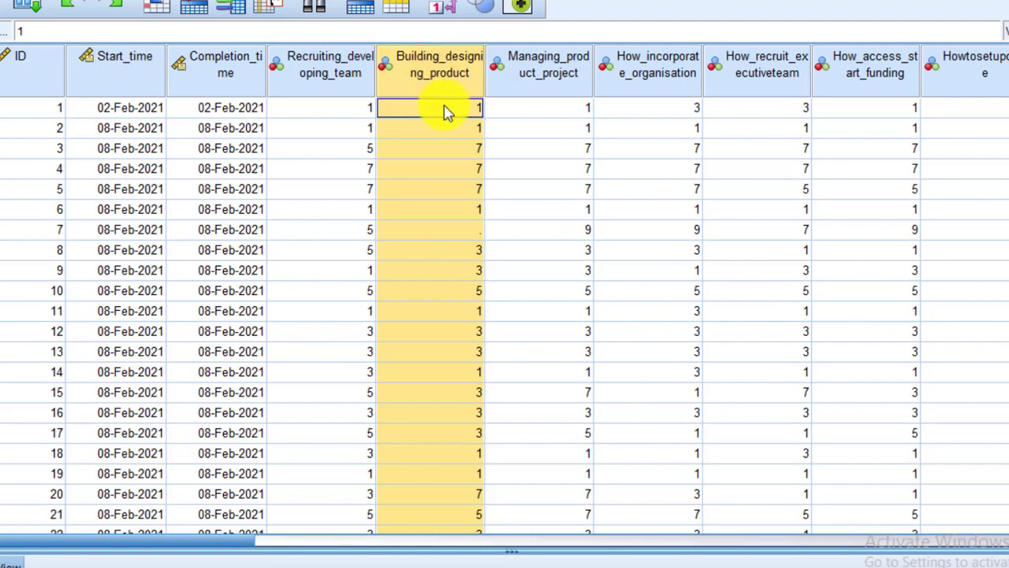
{"action": "left_click", "coordinate": [443, 108]}
{"action": "key", "text": "Down"}
{"action": "key", "text": "Down"}
{"action": "key", "text": "Down"}
{"action": "key", "text": "Down"}
{"action": "key", "text": "Down"}
{"action": "key", "text": "Down"}
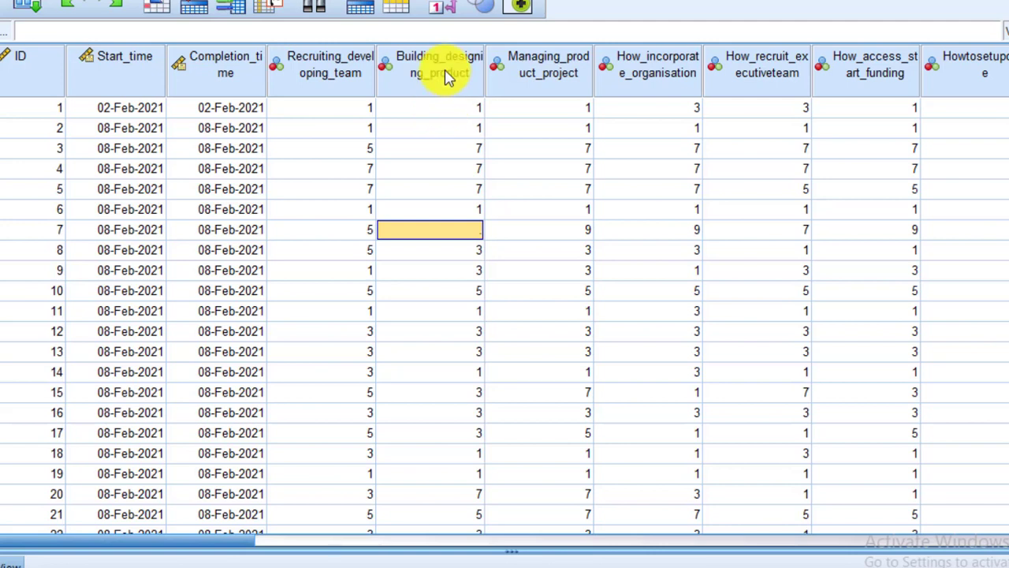
{"action": "left_click", "coordinate": [446, 74]}
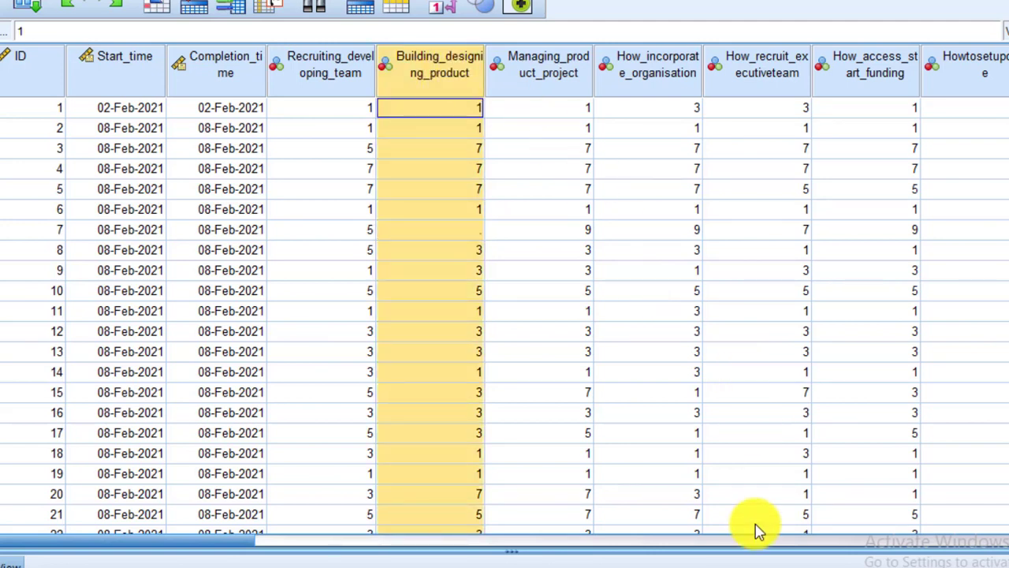
- Review the minimum and maximum values in the Statistics table of the Frequencies output
{"action": "left_click", "coordinate": [703, 556]}
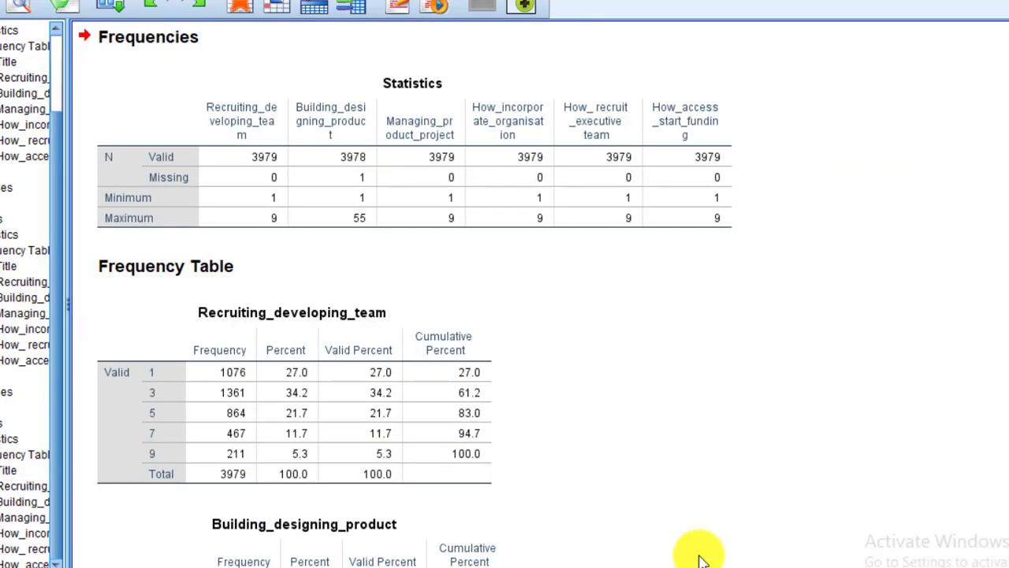
{"action": "left_click", "coordinate": [282, 203]}
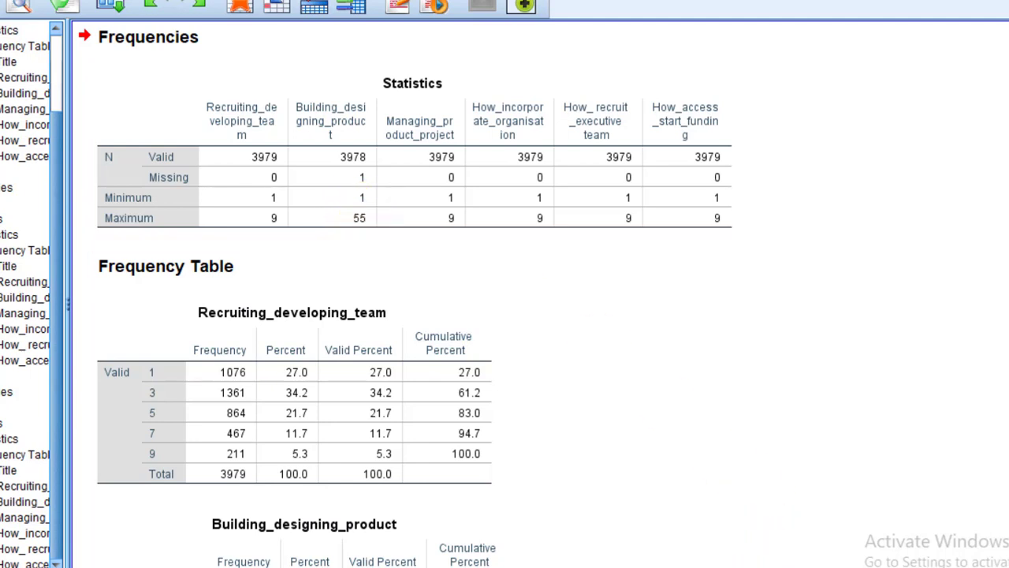
{"action": "mouse_move", "coordinate": [761, 566]}
- Return to the dataset, find the value 55 in the Building_designing_product column and clear it from row 119
{"action": "left_click", "coordinate": [856, 554]}
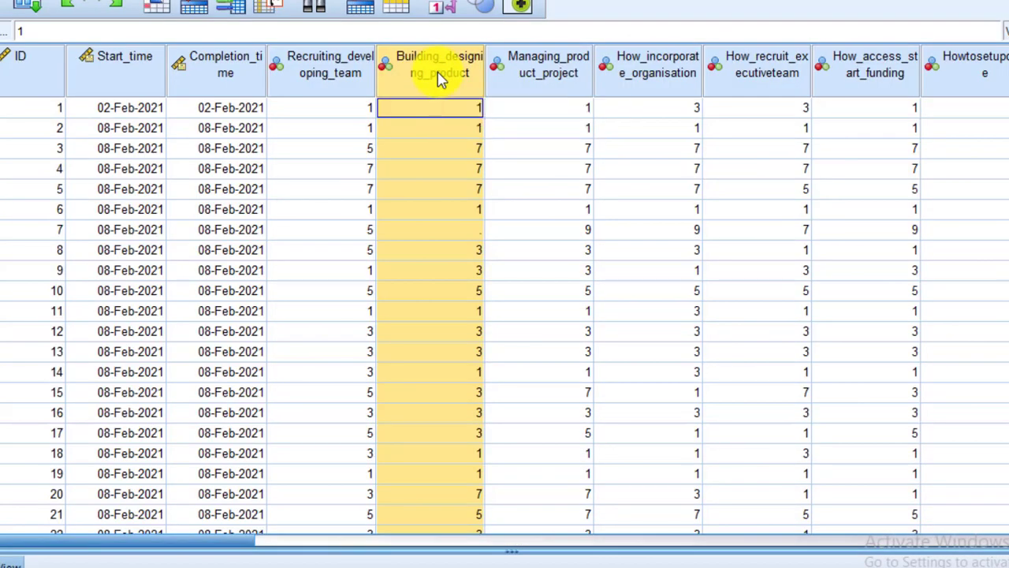
{"action": "key", "text": "ctrl+f"}
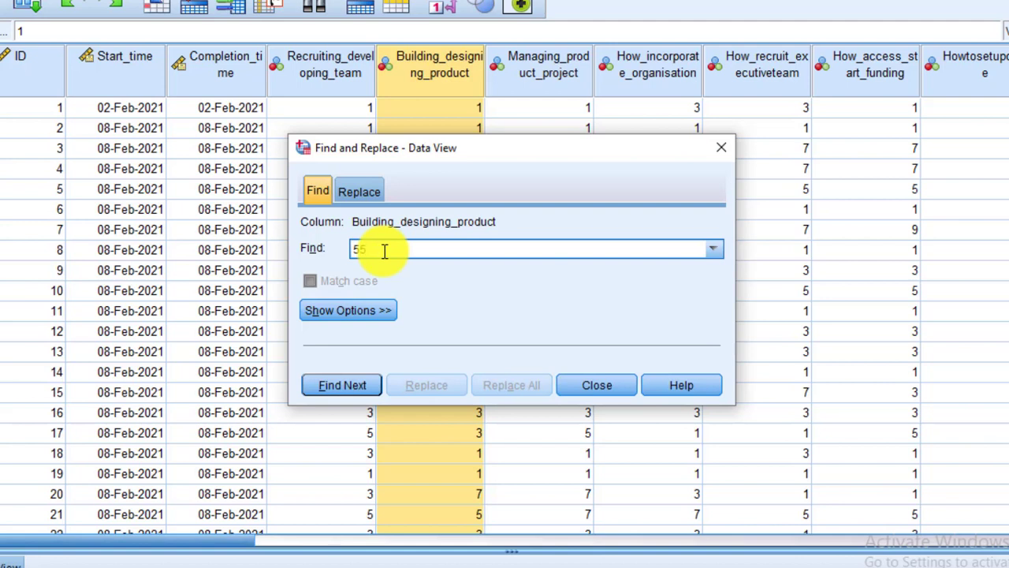
{"action": "type", "text": "55"}
{"action": "left_click", "coordinate": [343, 388]}
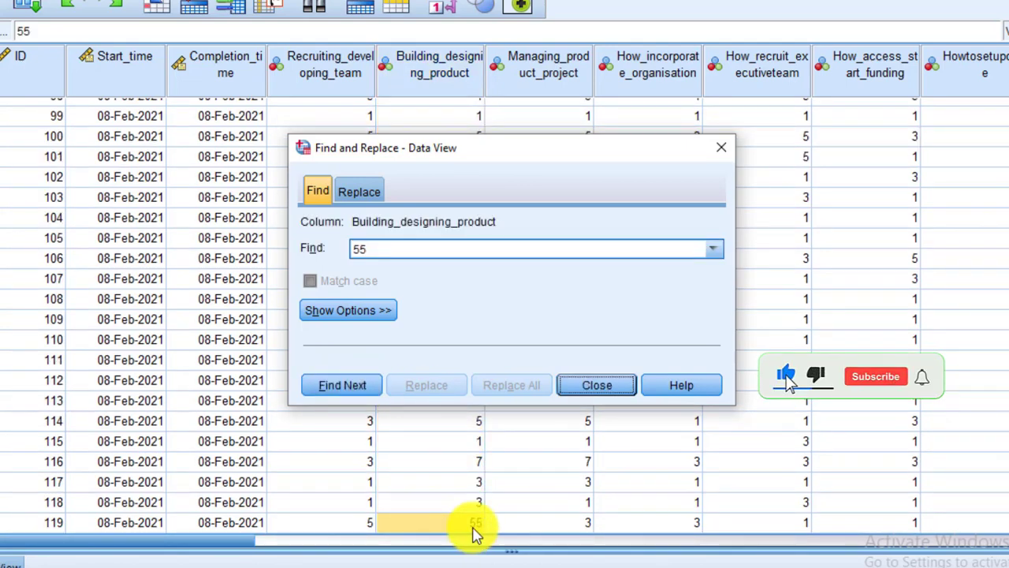
{"action": "left_click", "coordinate": [615, 398]}
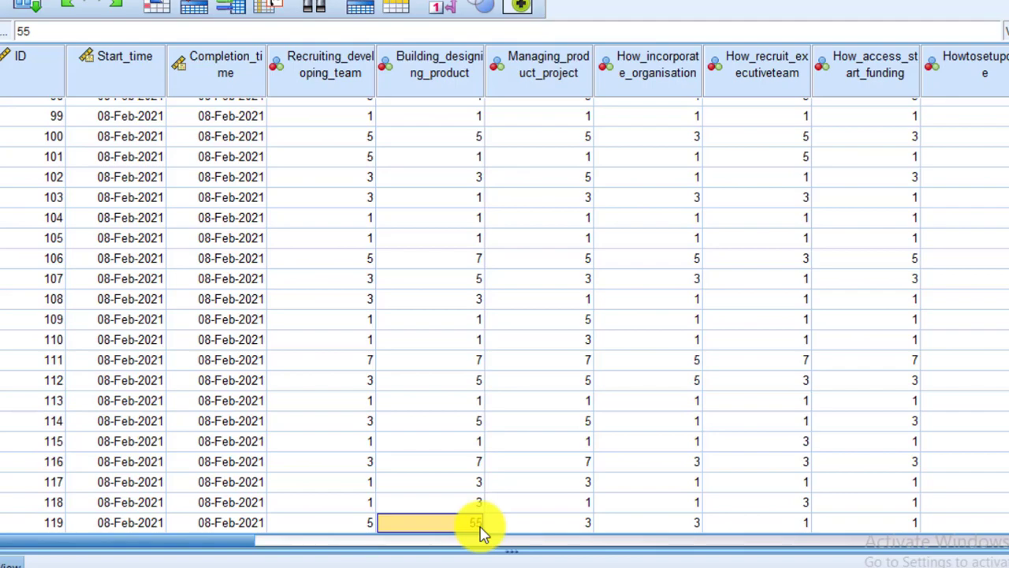
{"action": "key", "text": "Delete"}
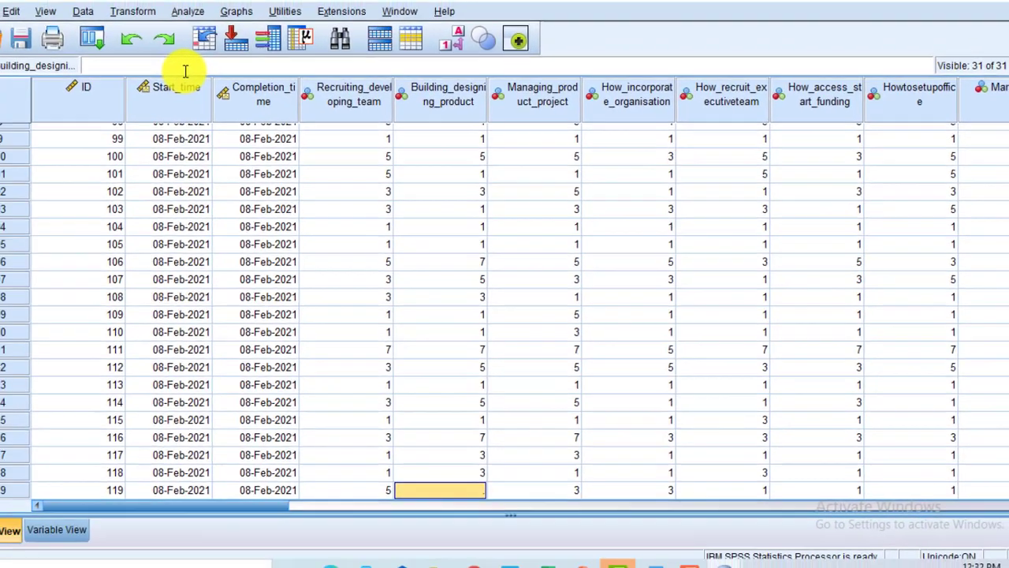
- Run Replace Missing Values on Building_designing_product with the Series mean method
{"action": "left_click", "coordinate": [134, 12]}
{"action": "left_click", "coordinate": [432, 66]}
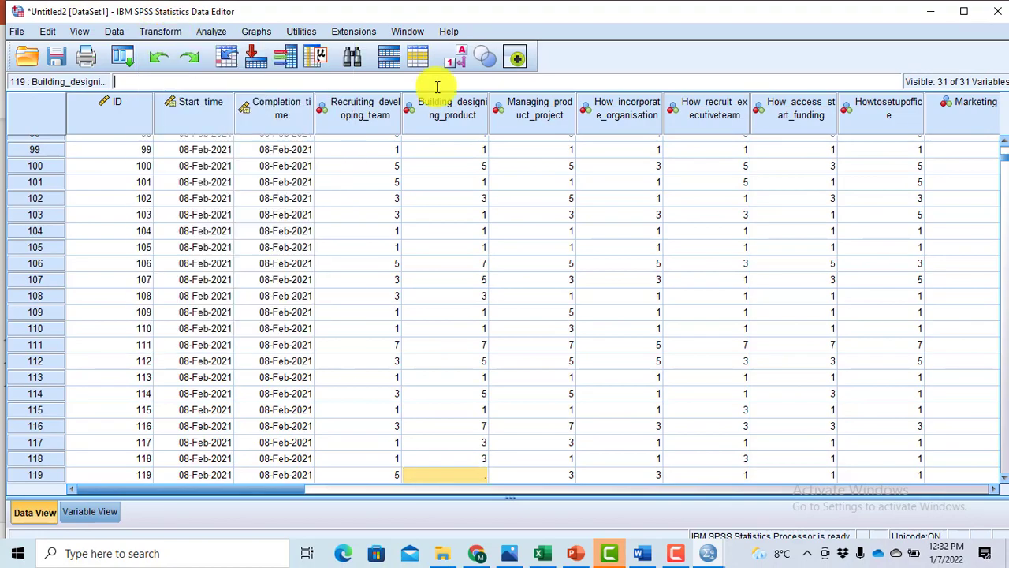
{"action": "left_click", "coordinate": [158, 31]}
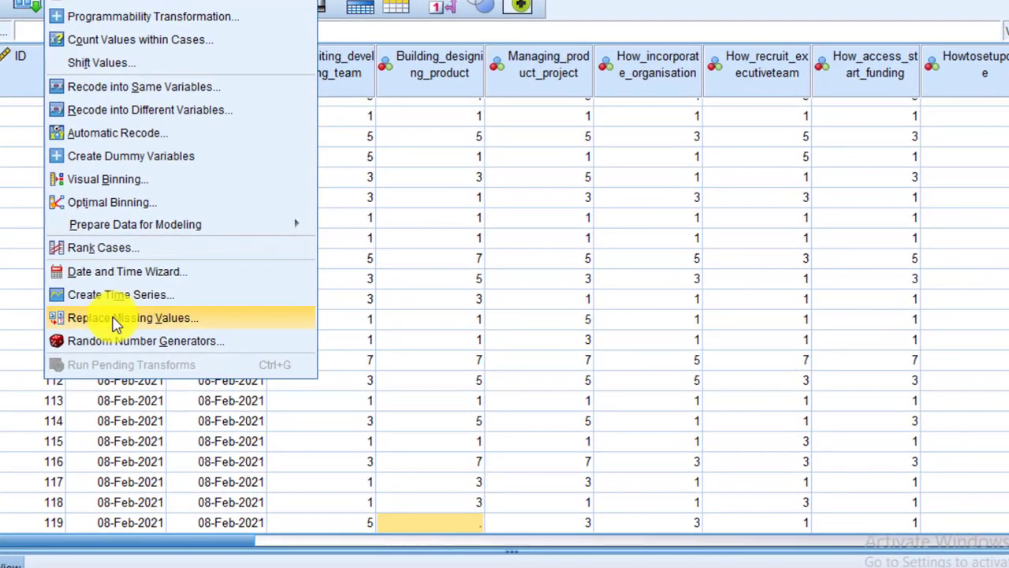
{"action": "left_click", "coordinate": [115, 318]}
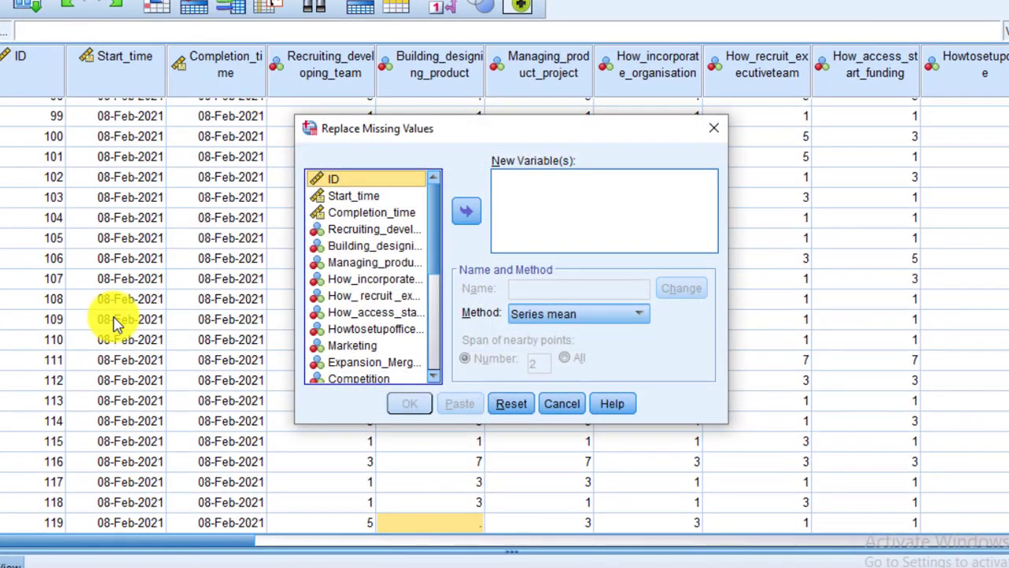
{"action": "left_click", "coordinate": [384, 249]}
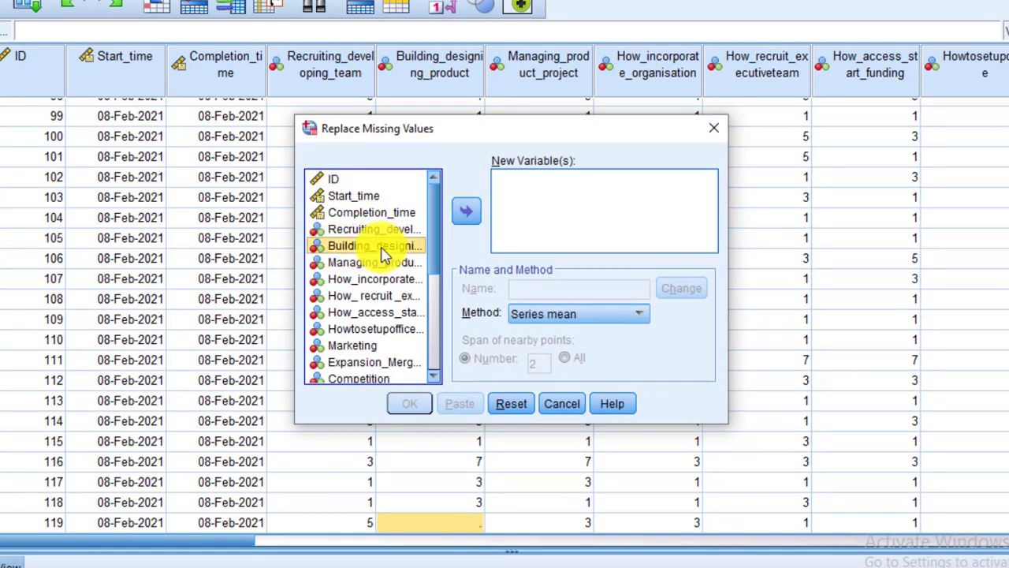
{"action": "left_click", "coordinate": [469, 212]}
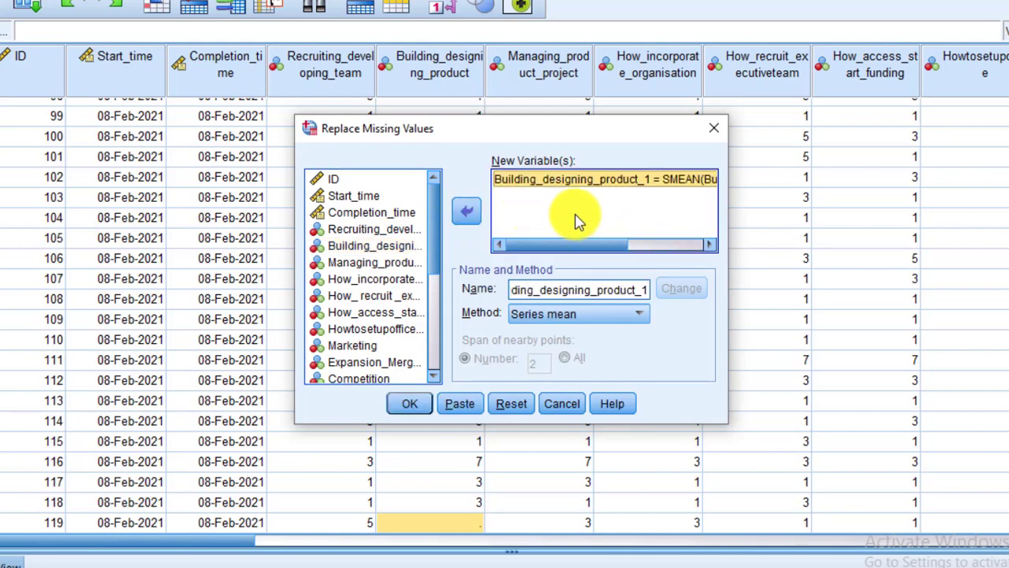
{"action": "left_click", "coordinate": [644, 315]}
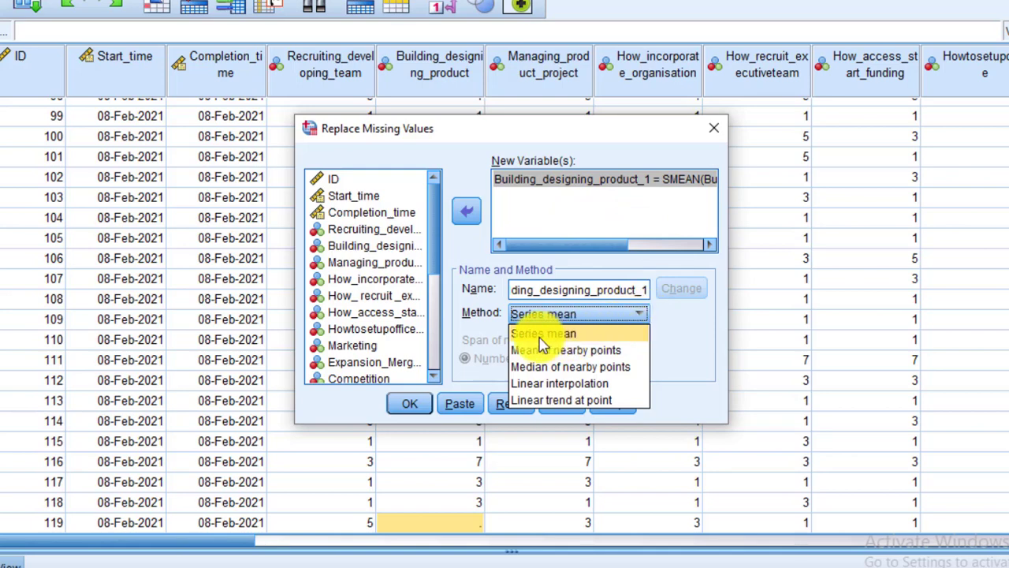
{"action": "left_click", "coordinate": [678, 335]}
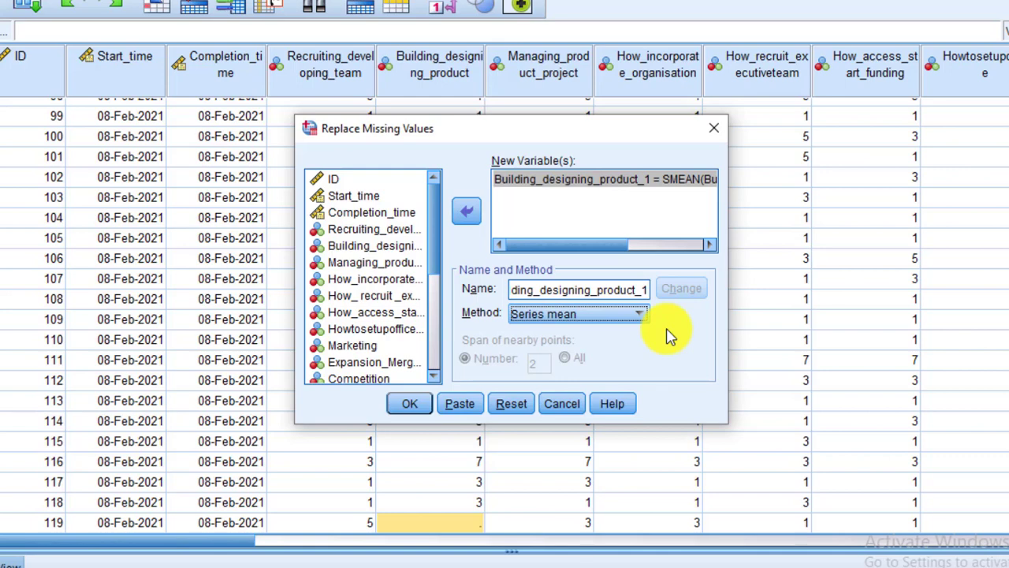
{"action": "left_click", "coordinate": [407, 408]}
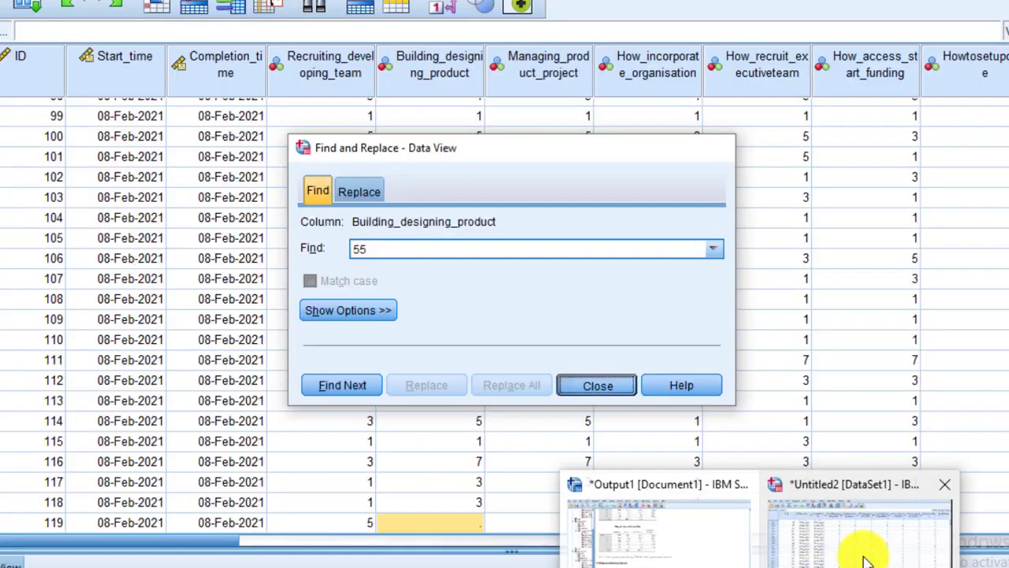
- Return to the dataset and examine the original Building_designing_product column at the empty cells in rows 7 and 119
{"action": "left_click", "coordinate": [865, 561]}
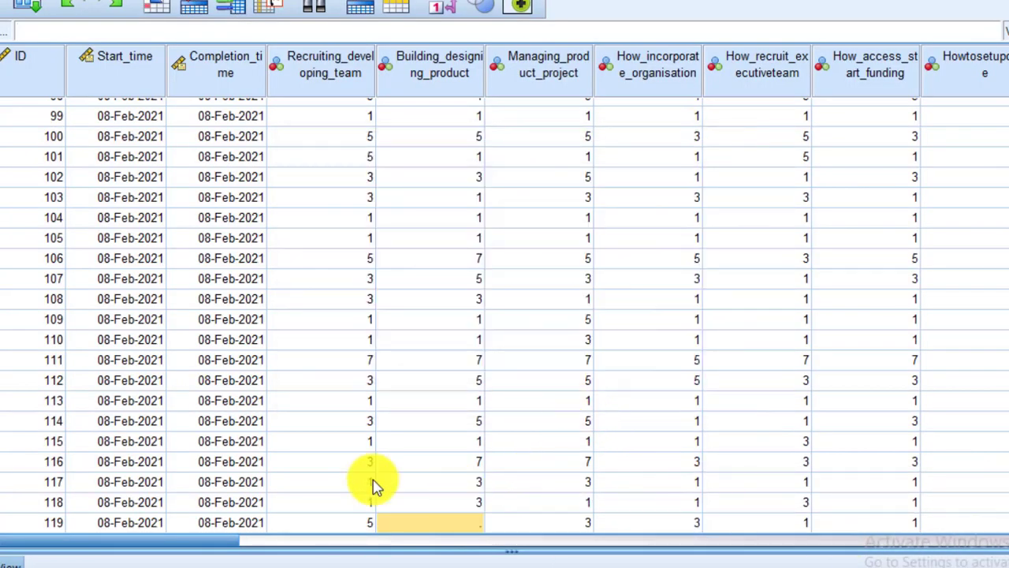
{"action": "key", "text": "ctrl+Right"}
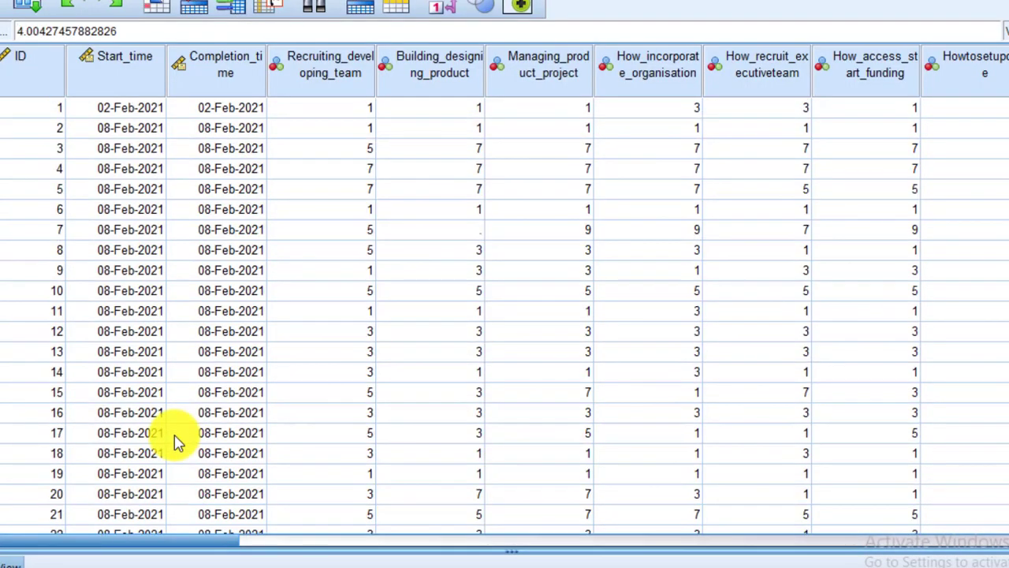
{"action": "left_click", "coordinate": [465, 230]}
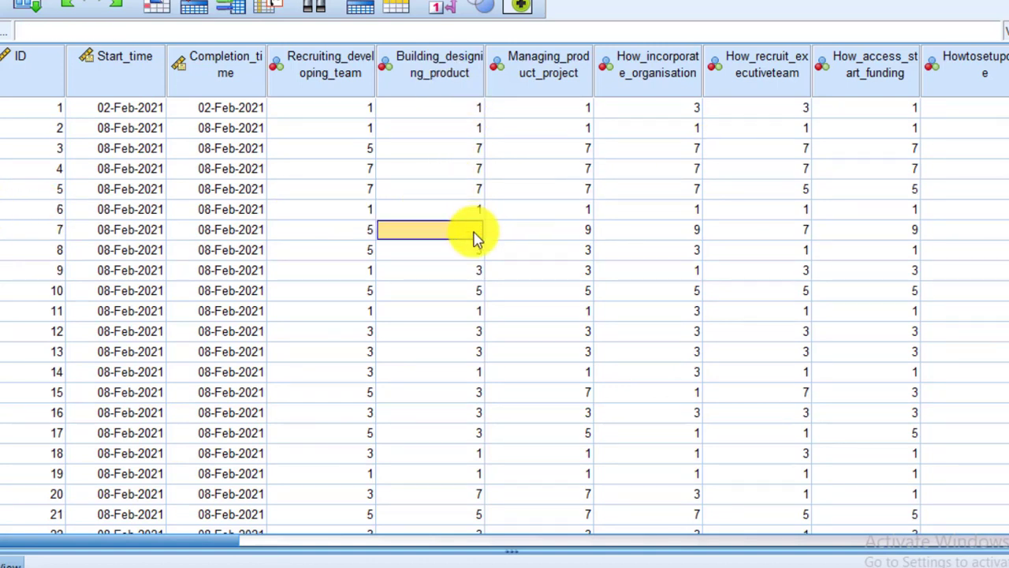
{"action": "key", "text": "Down"}
{"action": "key", "text": "Down"}
{"action": "key", "text": "Down"}
{"action": "key", "text": "Down"}
{"action": "key", "text": "Down"}
{"action": "key", "text": "Down"}
{"action": "key", "text": "Down"}
{"action": "key", "text": "Down"}
{"action": "key", "text": "Down"}
{"action": "key", "text": "Down"}
{"action": "key", "text": "Down"}
{"action": "key", "text": "Down"}
{"action": "key", "text": "Down"}
{"action": "key", "text": "Down"}
{"action": "key", "text": "Down"}
{"action": "key", "text": "Down"}
{"action": "key", "text": "Down"}
{"action": "key", "text": "Down"}
{"action": "key", "text": "Down"}
{"action": "key", "text": "Down"}
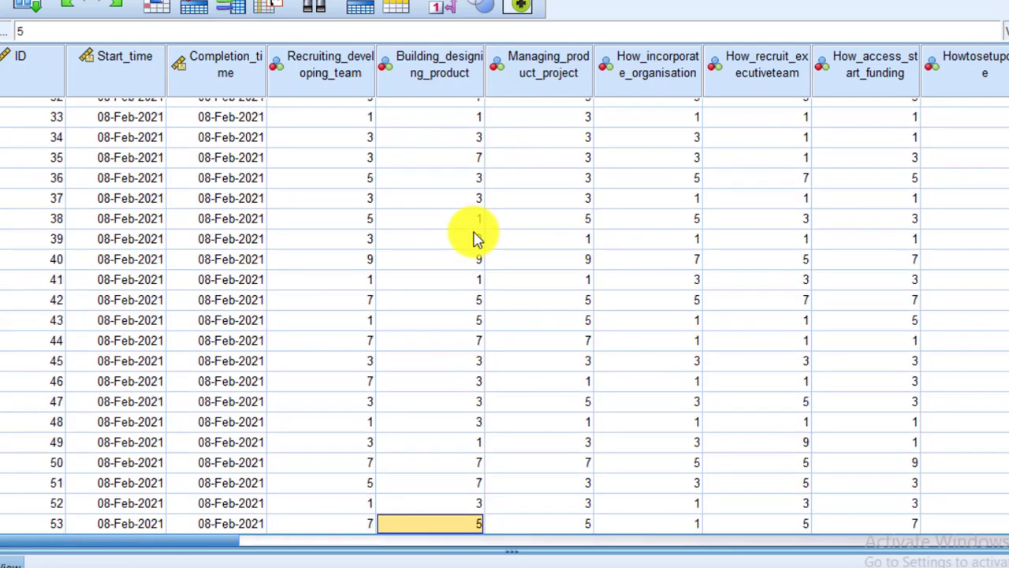
{"action": "key", "text": "Down"}
{"action": "key", "text": "Down"}
{"action": "key", "text": "Down"}
{"action": "key", "text": "Down"}
{"action": "key", "text": "Down"}
{"action": "key", "text": "Down"}
{"action": "key", "text": "Down"}
{"action": "key", "text": "Down"}
{"action": "key", "text": "Down"}
{"action": "key", "text": "Down"}
{"action": "key", "text": "Down"}
{"action": "key", "text": "Down"}
{"action": "key", "text": "Down"}
{"action": "key", "text": "Down"}
{"action": "key", "text": "Down"}
{"action": "key", "text": "Down"}
{"action": "key", "text": "Down"}
{"action": "key", "text": "Down"}
{"action": "key", "text": "Down"}
{"action": "key", "text": "Down"}
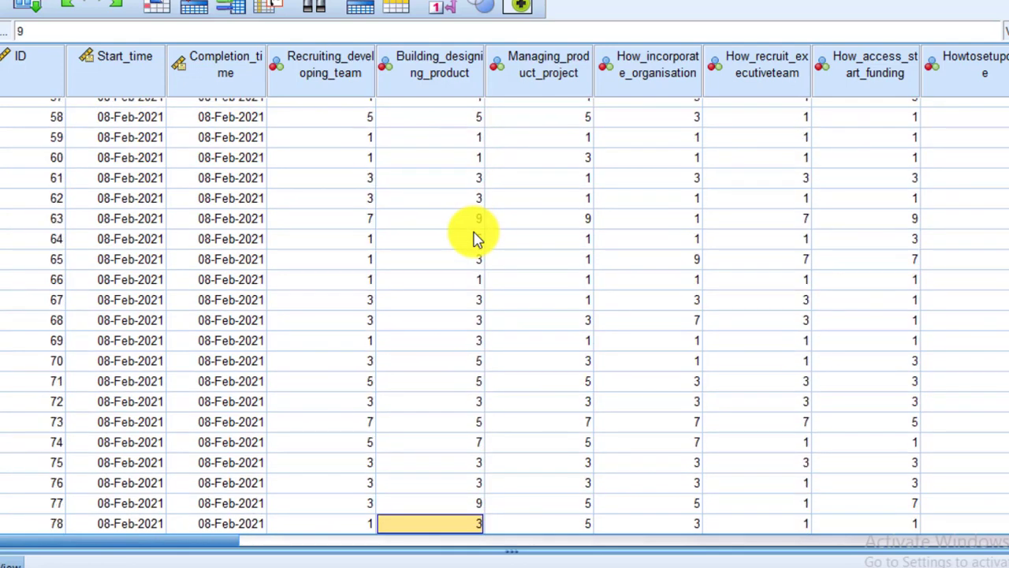
{"action": "key", "text": "Down"}
{"action": "key", "text": "Down"}
{"action": "key", "text": "Down"}
{"action": "key", "text": "Down"}
{"action": "key", "text": "Down"}
{"action": "key", "text": "Down"}
{"action": "key", "text": "Down"}
{"action": "key", "text": "Down"}
{"action": "key", "text": "Down"}
{"action": "key", "text": "Down"}
{"action": "key", "text": "Down"}
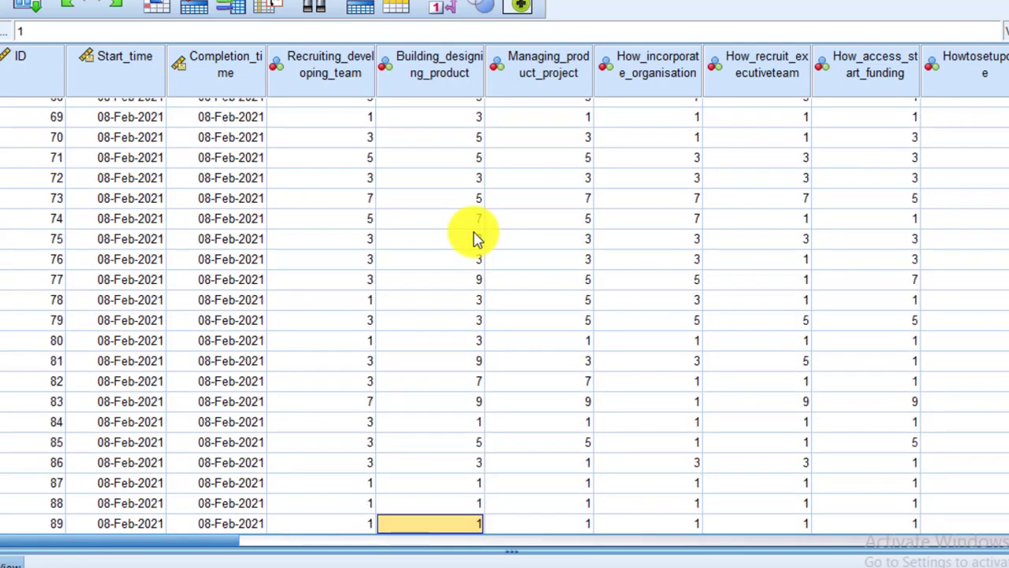
{"action": "key", "text": "Down"}
{"action": "key", "text": "Down"}
{"action": "key", "text": "Down"}
{"action": "key", "text": "Down"}
{"action": "key", "text": "Down"}
{"action": "key", "text": "Down"}
{"action": "key", "text": "Down"}
{"action": "key", "text": "Down"}
{"action": "key", "text": "Down"}
{"action": "key", "text": "Down"}
{"action": "key", "text": "Down"}
{"action": "key", "text": "Down"}
{"action": "key", "text": "Down"}
{"action": "key", "text": "Down"}
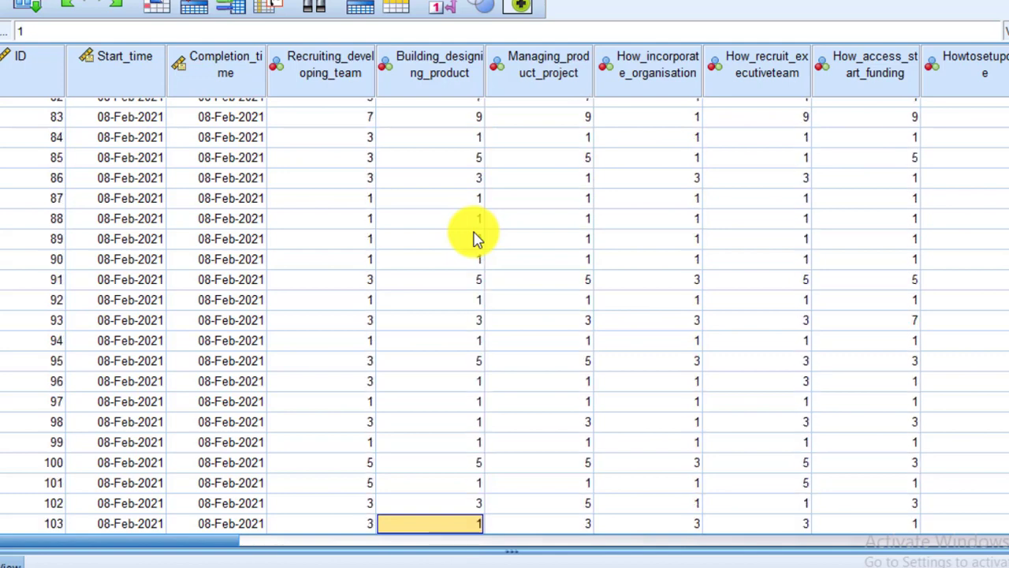
{"action": "key", "text": "Down"}
{"action": "key", "text": "Down"}
{"action": "key", "text": "Down"}
{"action": "key", "text": "Down"}
{"action": "key", "text": "Down"}
{"action": "key", "text": "Down"}
{"action": "key", "text": "Down"}
{"action": "key", "text": "Down"}
{"action": "key", "text": "Down"}
{"action": "key", "text": "Down"}
{"action": "key", "text": "Down"}
{"action": "key", "text": "Down"}
{"action": "key", "text": "Down"}
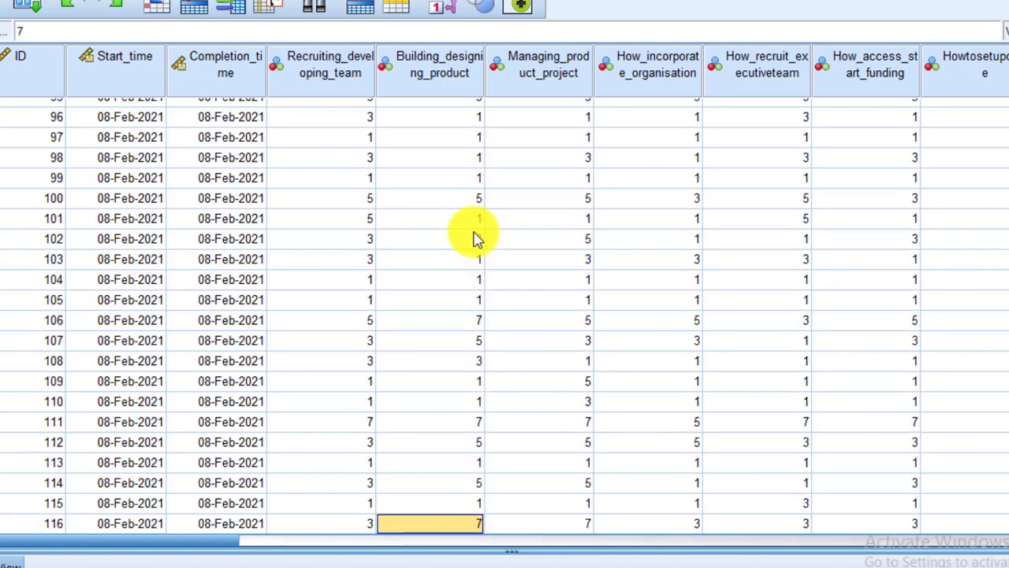
{"action": "key", "text": "Down"}
{"action": "key", "text": "Down"}
{"action": "key", "text": "Down"}
{"action": "key", "text": "Down"}
{"action": "key", "text": "Down"}
{"action": "key", "text": "Up"}
{"action": "key", "text": "Up"}
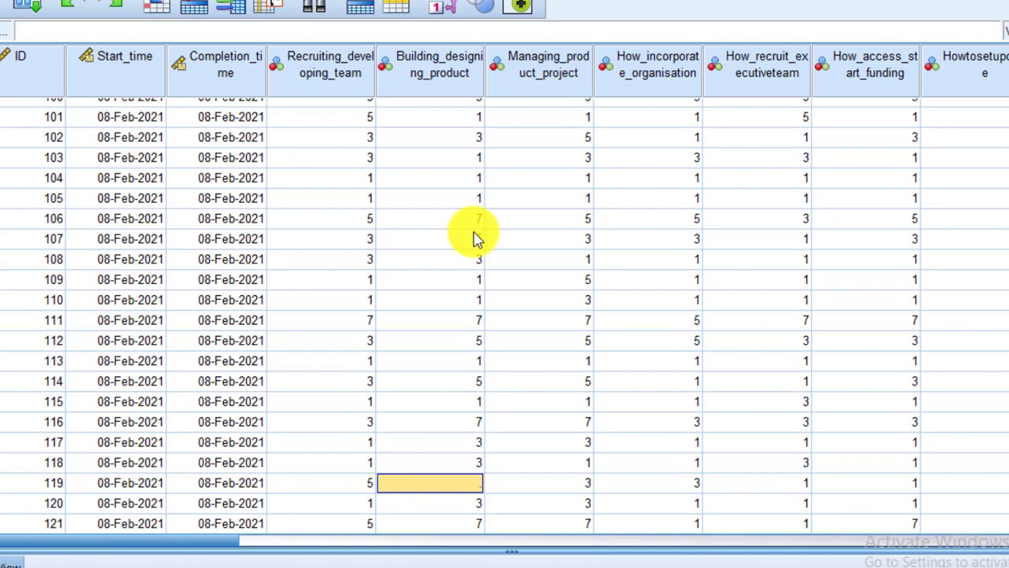
- Go from Building_designing_product to the new Building_designing_product_1 column and inspect the replaced value in row 7
{"action": "left_click", "coordinate": [422, 74]}
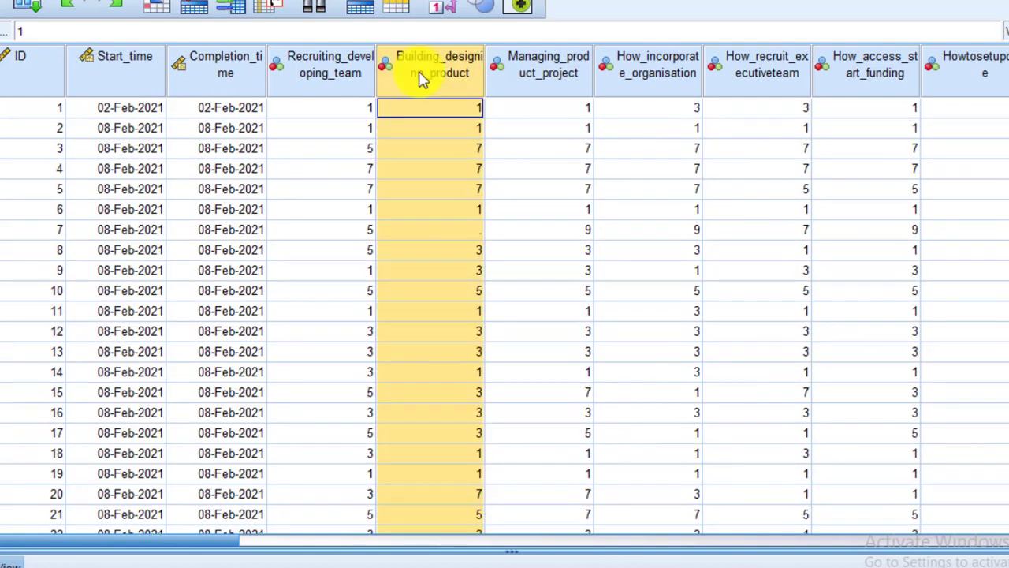
{"action": "key", "text": "Right"}
{"action": "key", "text": "Right"}
{"action": "key", "text": "Right"}
{"action": "key", "text": "Right"}
{"action": "key", "text": "Right"}
{"action": "key", "text": "Right"}
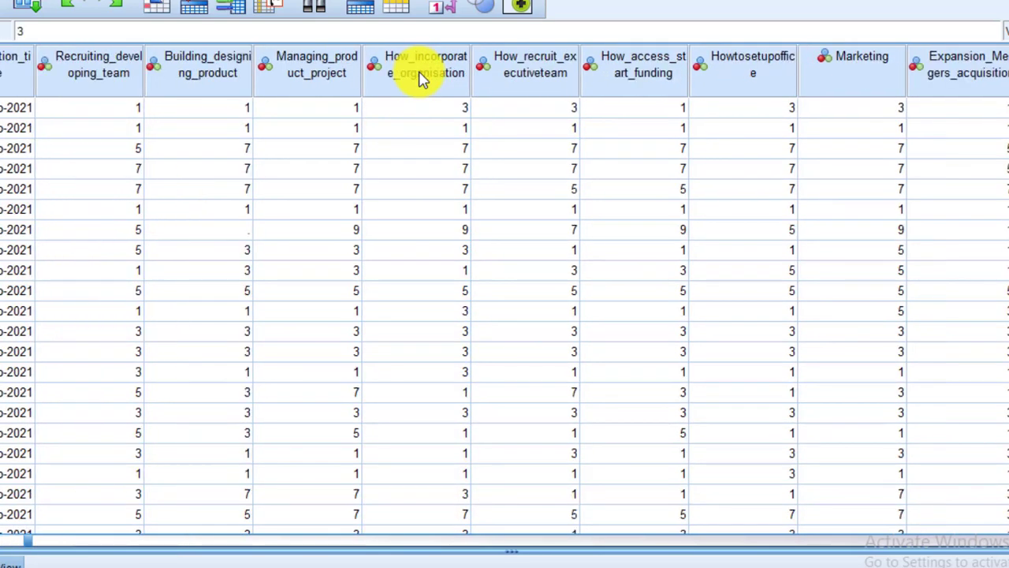
{"action": "key", "text": "Right"}
{"action": "key", "text": "Right"}
{"action": "key", "text": "Right"}
{"action": "key", "text": "Right"}
{"action": "key", "text": "Right"}
{"action": "key", "text": "Right"}
{"action": "key", "text": "Right"}
{"action": "key", "text": "Right"}
{"action": "key", "text": "Right"}
{"action": "key", "text": "Right"}
{"action": "key", "text": "Right"}
{"action": "key", "text": "Right"}
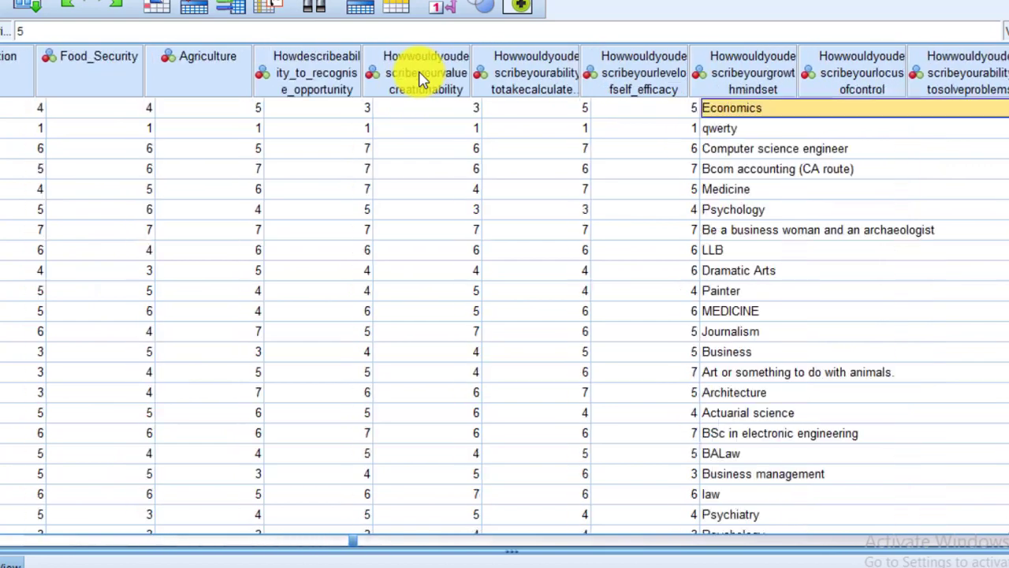
{"action": "key", "text": "Right"}
{"action": "key", "text": "Right"}
{"action": "key", "text": "Right"}
{"action": "key", "text": "Right"}
{"action": "key", "text": "Right"}
{"action": "key", "text": "Right"}
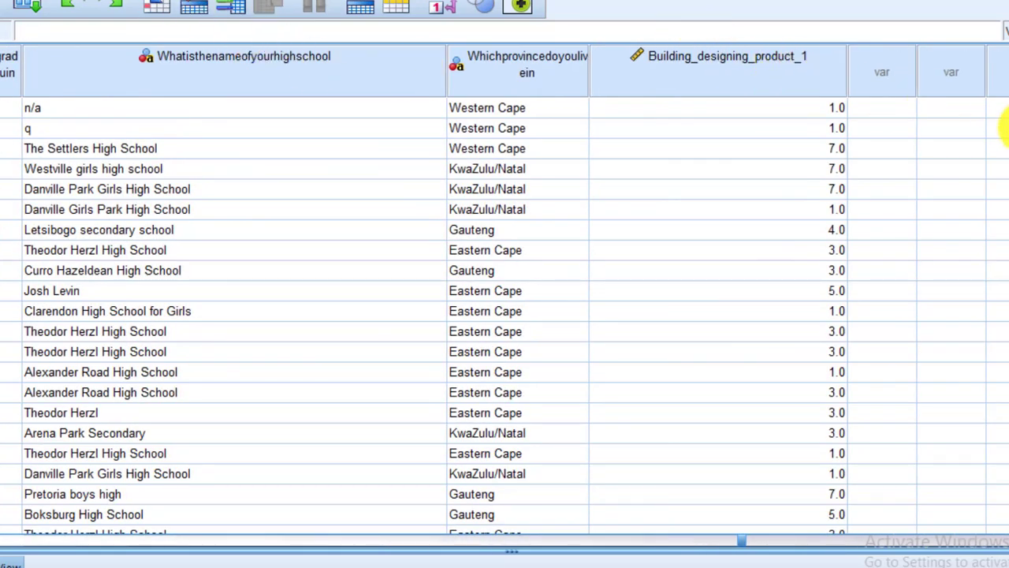
{"action": "left_click", "coordinate": [818, 215]}
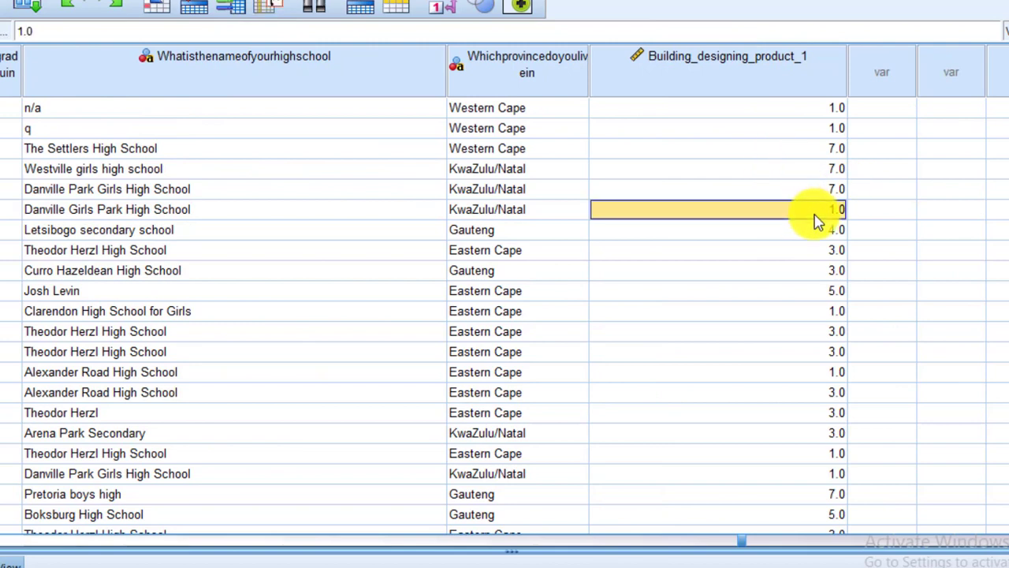
{"action": "key", "text": "Down"}
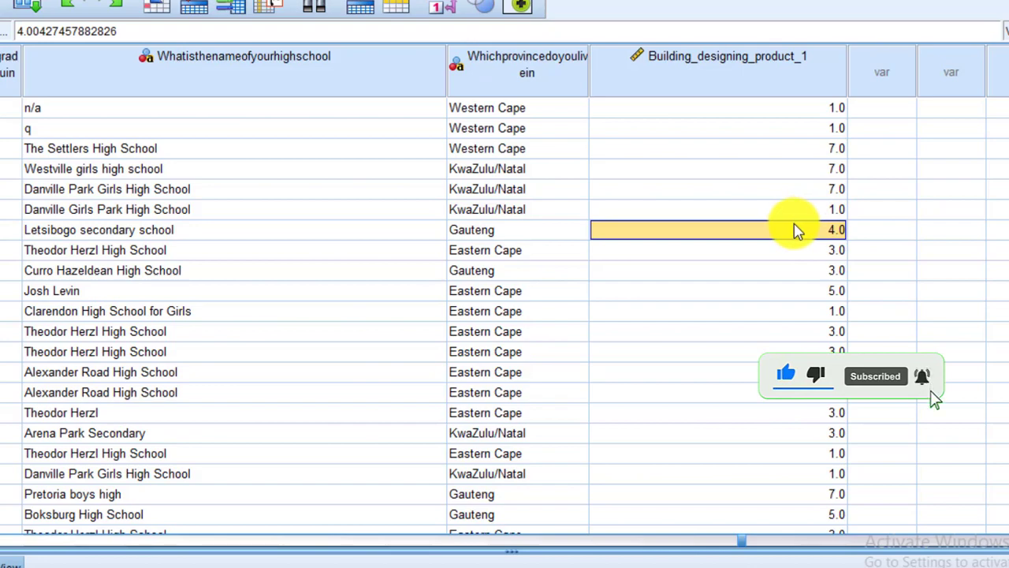
- Find the other replaced value further down Building_designing_product_1, at the case whose invalid entry was cleared, and inspect its full value
{"action": "key", "text": "Down"}
{"action": "key", "text": "Down"}
{"action": "key", "text": "Down"}
{"action": "key", "text": "Down"}
{"action": "key", "text": "Down"}
{"action": "key", "text": "Down"}
{"action": "key", "text": "Down"}
{"action": "key", "text": "Down"}
{"action": "key", "text": "Down"}
{"action": "key", "text": "Down"}
{"action": "key", "text": "Down"}
{"action": "key", "text": "Down"}
{"action": "key", "text": "Down"}
{"action": "key", "text": "Down"}
{"action": "key", "text": "Down"}
{"action": "key", "text": "Down"}
{"action": "key", "text": "Down"}
{"action": "key", "text": "Down"}
{"action": "key", "text": "Down"}
{"action": "key", "text": "Down"}
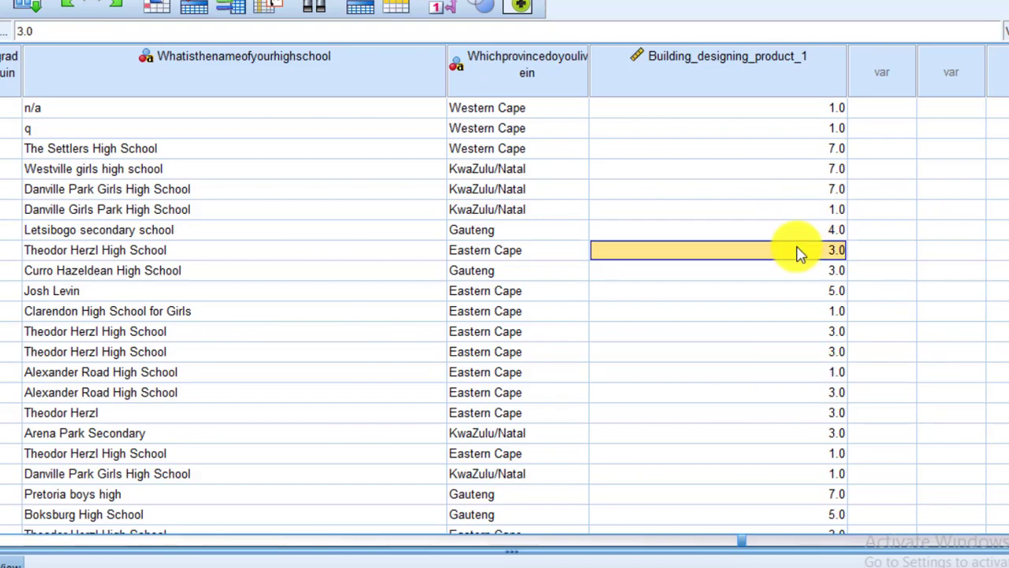
{"action": "key", "text": "Down"}
{"action": "key", "text": "Down"}
{"action": "key", "text": "Down"}
{"action": "key", "text": "Down"}
{"action": "key", "text": "Down"}
{"action": "key", "text": "Down"}
{"action": "key", "text": "Down"}
{"action": "key", "text": "Down"}
{"action": "key", "text": "Down"}
{"action": "key", "text": "Down"}
{"action": "key", "text": "Down"}
{"action": "key", "text": "Down"}
{"action": "key", "text": "Down"}
{"action": "key", "text": "Down"}
{"action": "key", "text": "Down"}
{"action": "key", "text": "Down"}
{"action": "key", "text": "Down"}
{"action": "key", "text": "Down"}
{"action": "key", "text": "Down"}
{"action": "key", "text": "Down"}
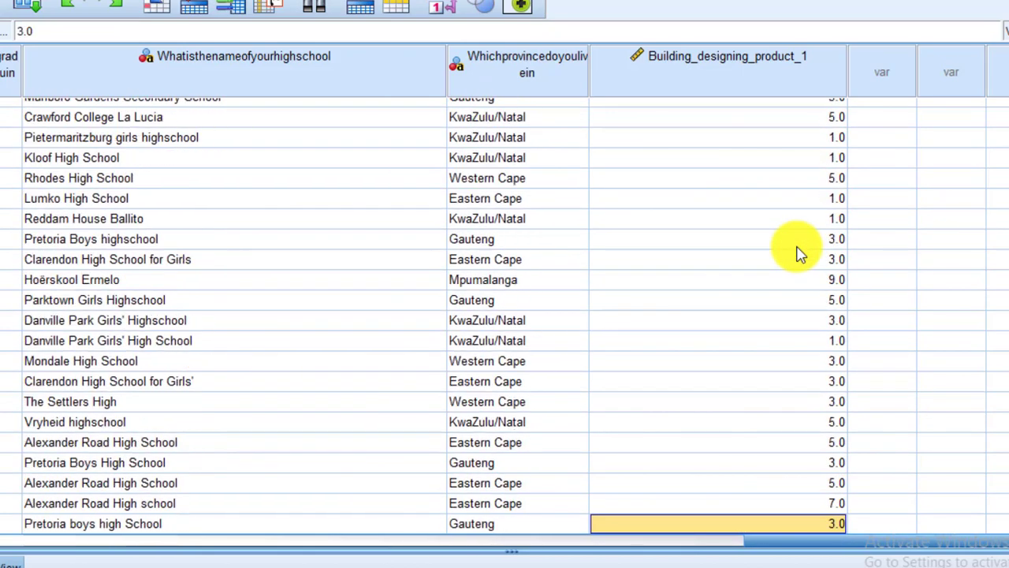
{"action": "key", "text": "Up"}
{"action": "key", "text": "Up"}
{"action": "key", "text": "Up"}
{"action": "key", "text": "Up"}
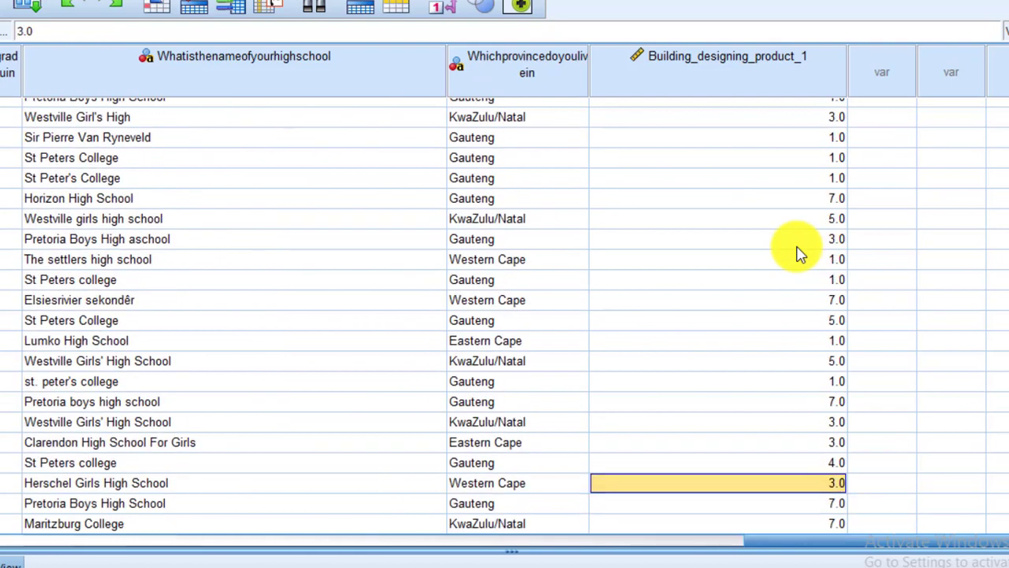
{"action": "key", "text": "Down"}
{"action": "key", "text": "Down"}
{"action": "key", "text": "Up"}
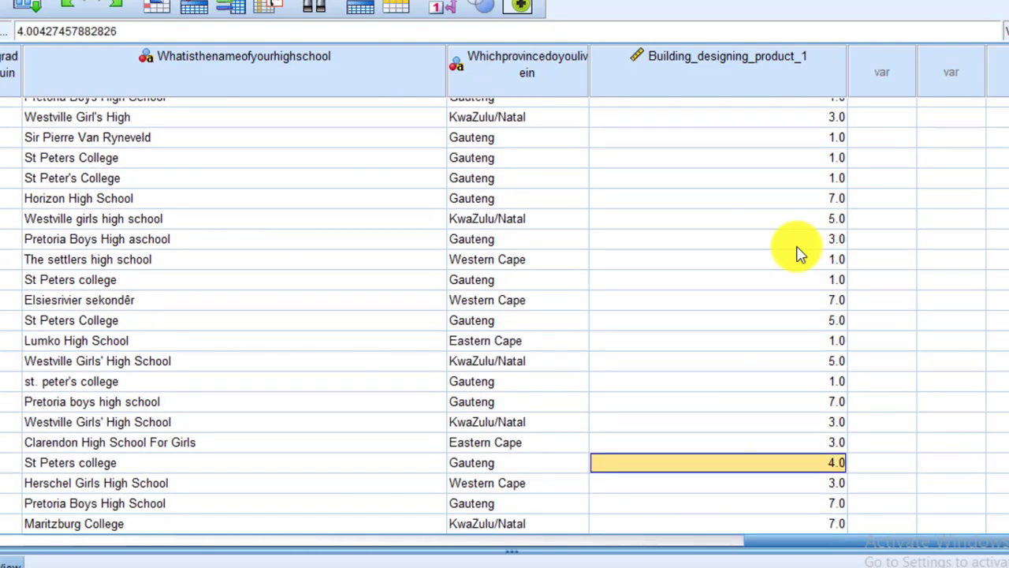